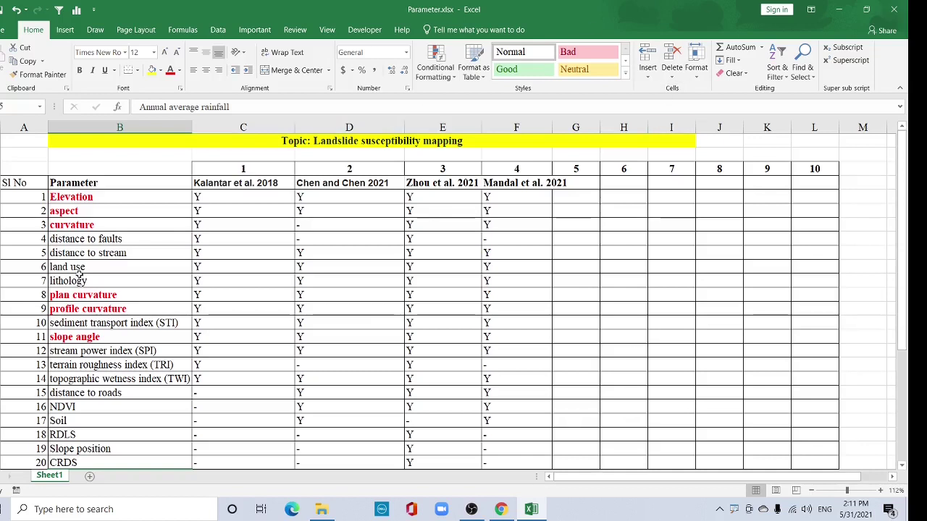
# Point out the landslide parameters: elevation, aspect, curvature, plan and profile curvature, slope angle, annual rainfall
pyautogui.click(97, 197)
pyautogui.click(93, 210)
pyautogui.click(93, 225)
pyautogui.click(121, 295)
pyautogui.click(119, 310)
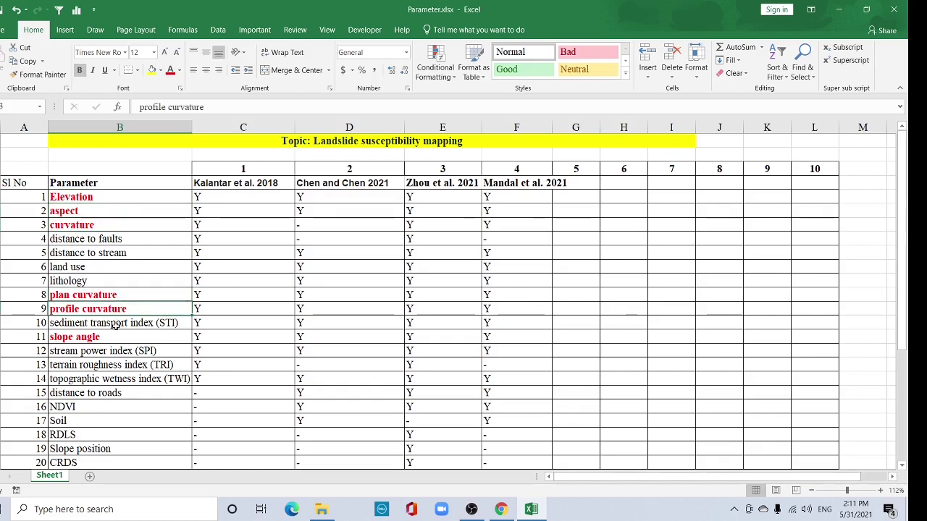
pyautogui.click(113, 338)
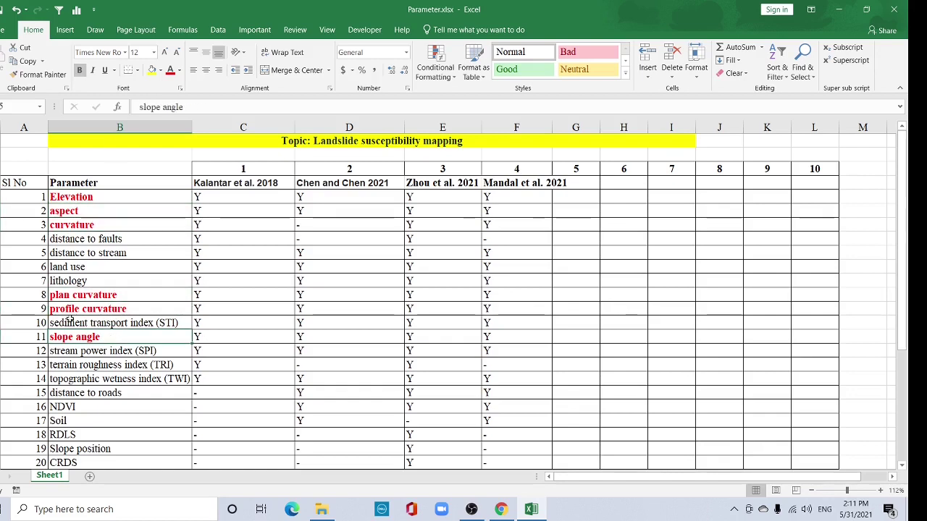
pyautogui.scroll(-2, 101, 311)
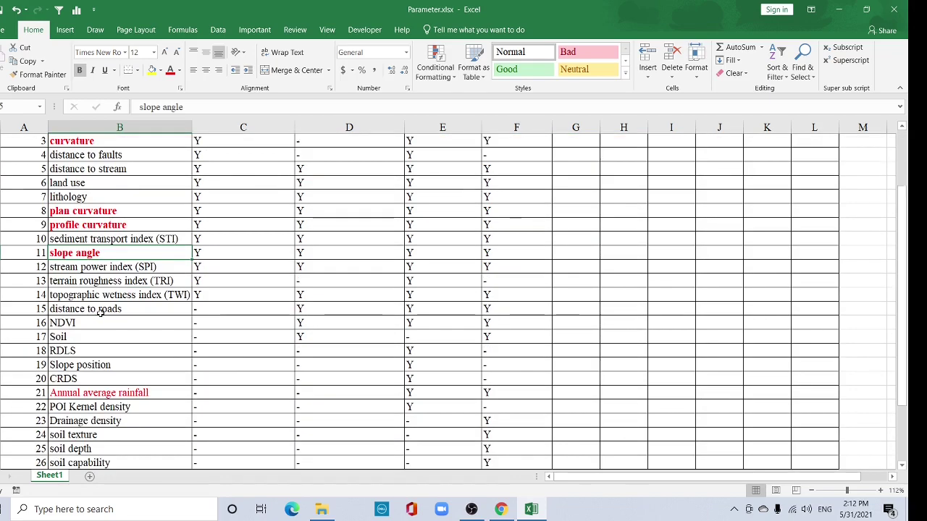
pyautogui.scroll(-1, 105, 318)
pyautogui.click(115, 350)
pyautogui.scroll(2, 116, 347)
pyautogui.click(334, 143)
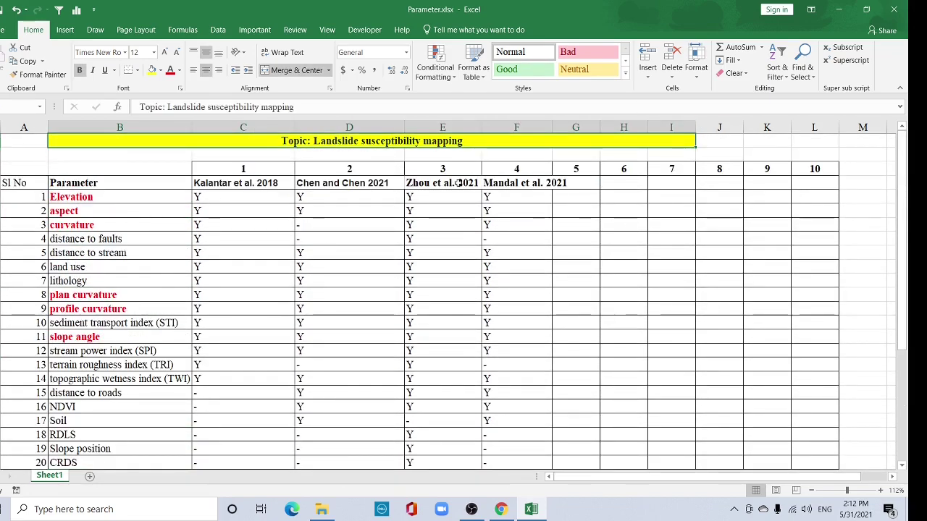
# In Chrome, search Google for 'imd gridded data'
pyautogui.click(501, 509)
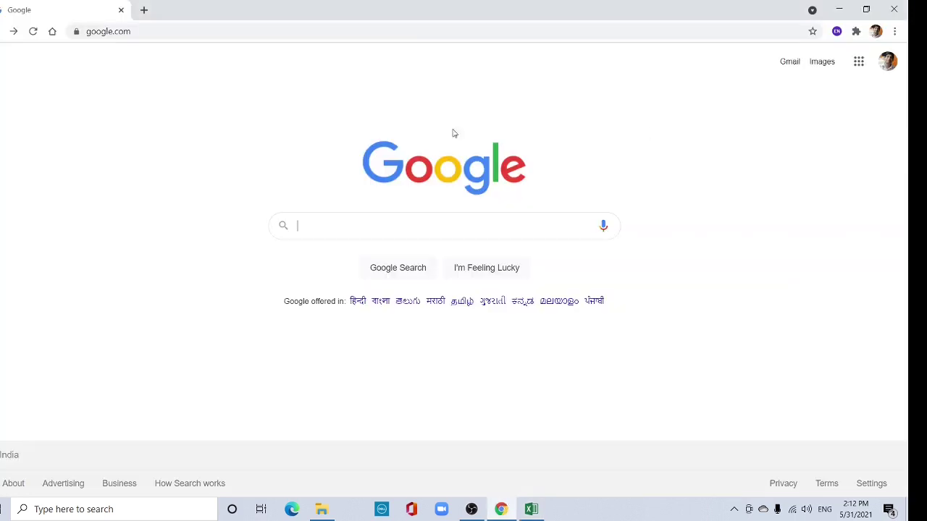
pyautogui.write('IMD')
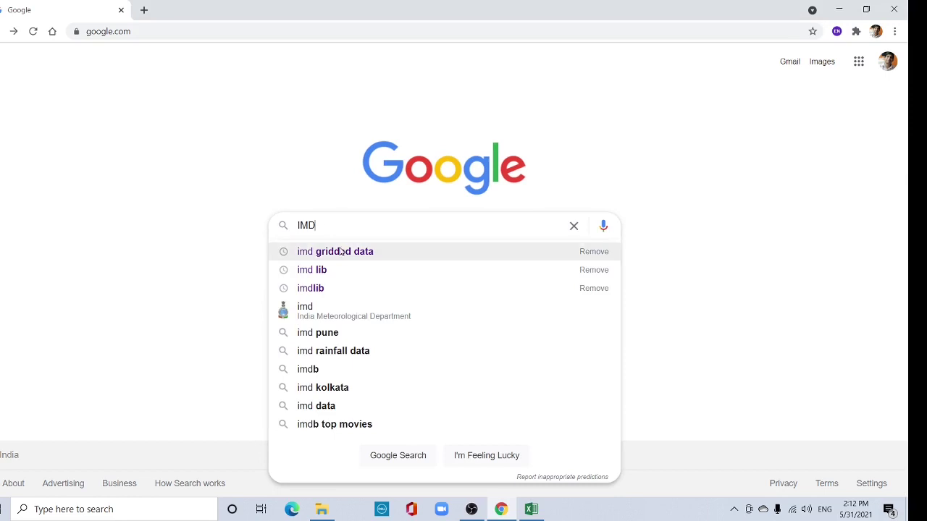
pyautogui.click(341, 251)
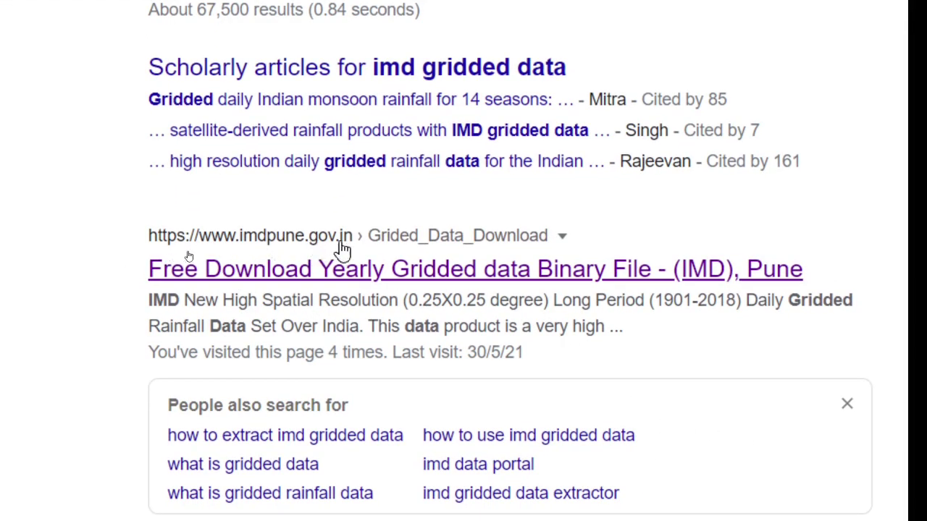
# Open the IMD Pune gridded data page and download the 2020 NetCDF (0.25 x 0.25) rainfall file
pyautogui.click(285, 279)
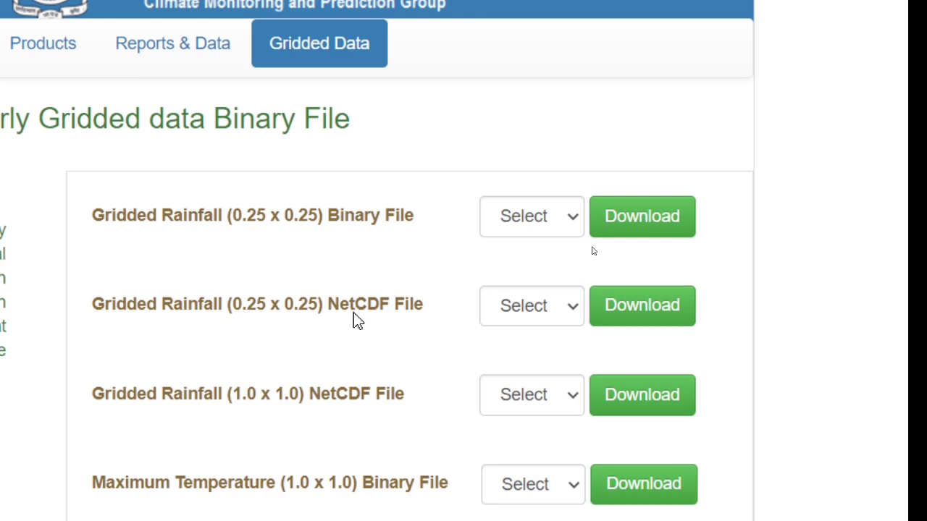
pyautogui.scroll(-2, 434, 466)
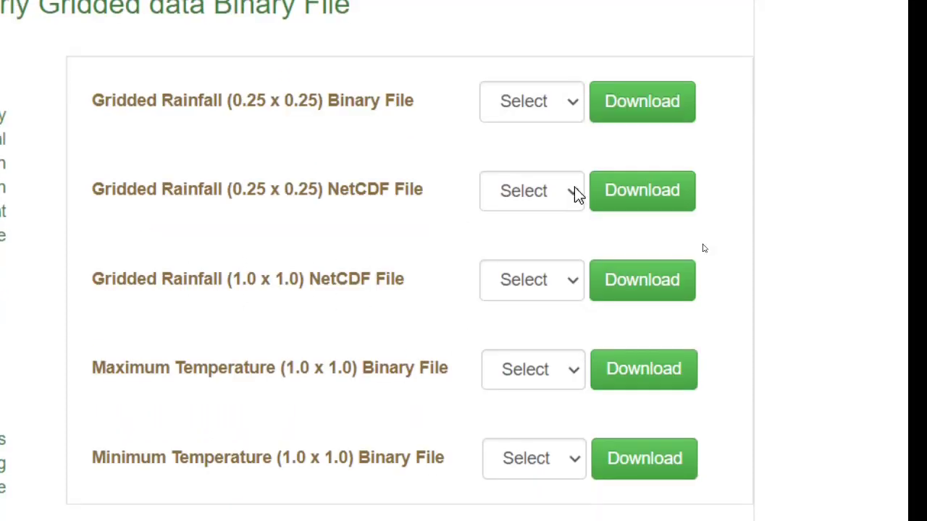
pyautogui.click(578, 194)
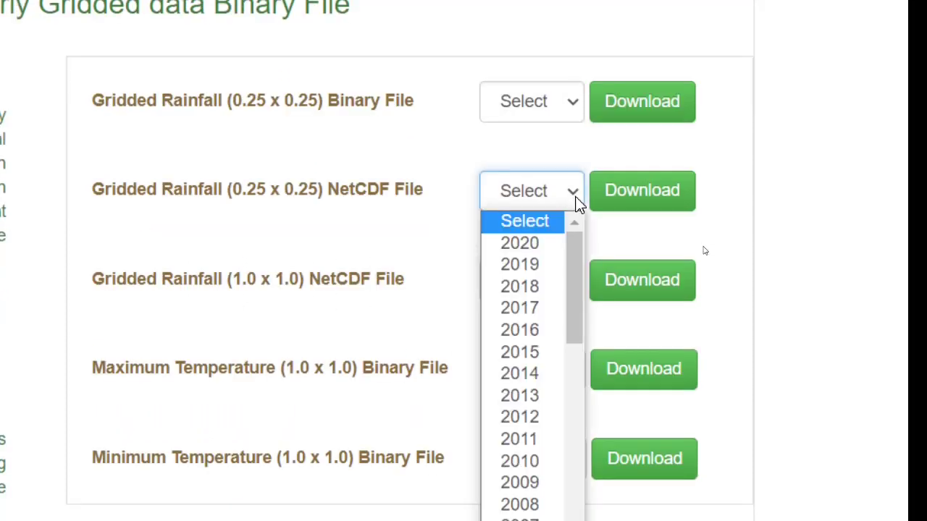
pyautogui.click(546, 245)
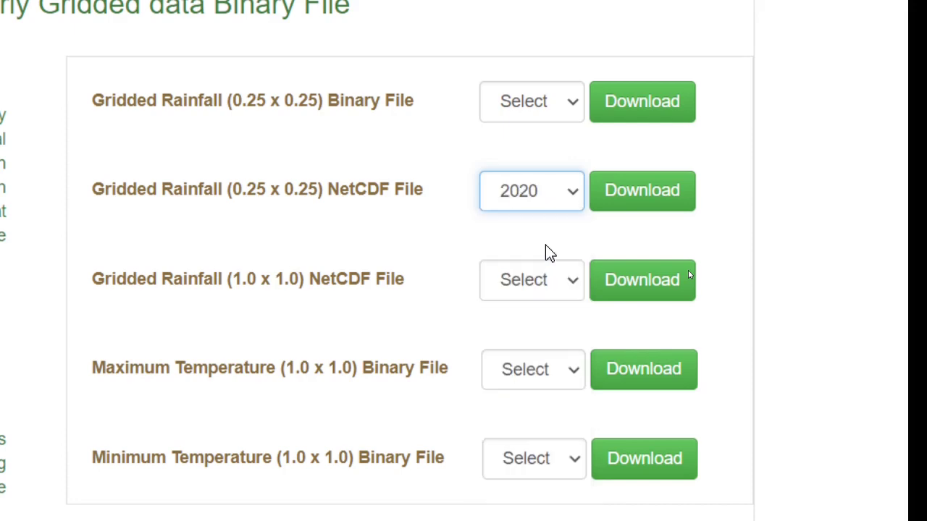
pyautogui.click(638, 203)
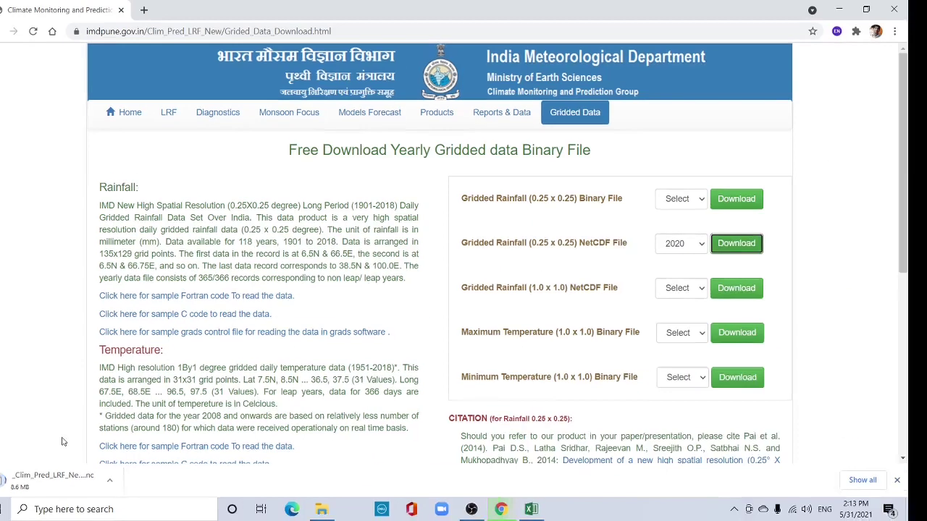
# Launch ArcMap 10.4.1 via Windows search 'arc' and check the downloaded .nc file in Downloads
pyautogui.click(275, 507)
pyautogui.write('arc')
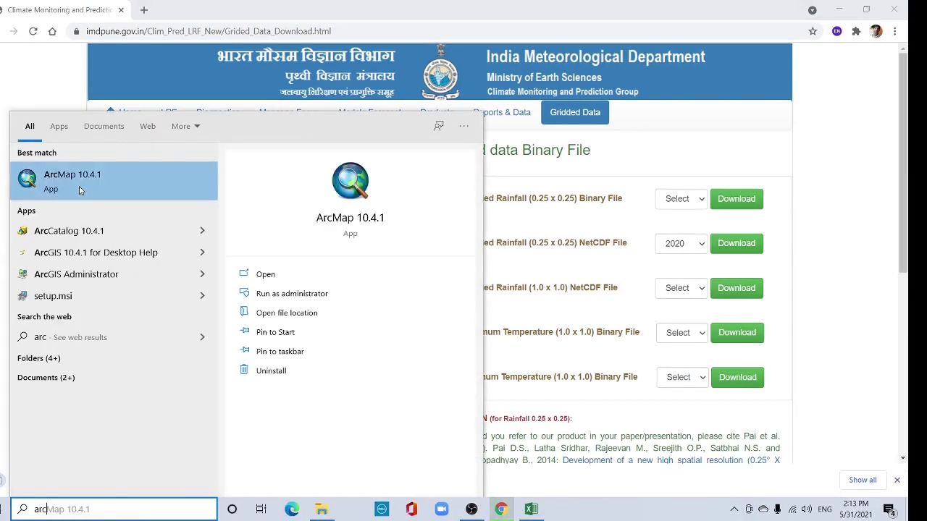
pyautogui.press('Return')
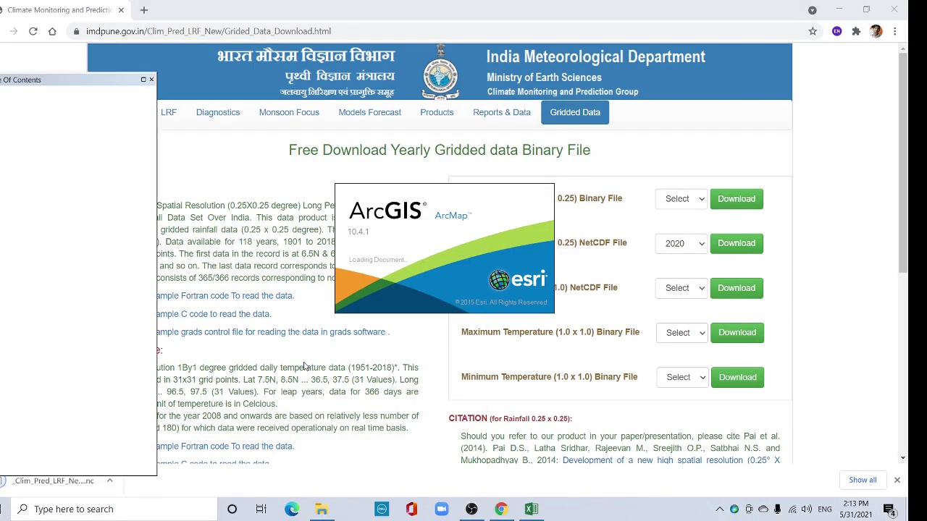
pyautogui.hotkey('alt', 'Tab')
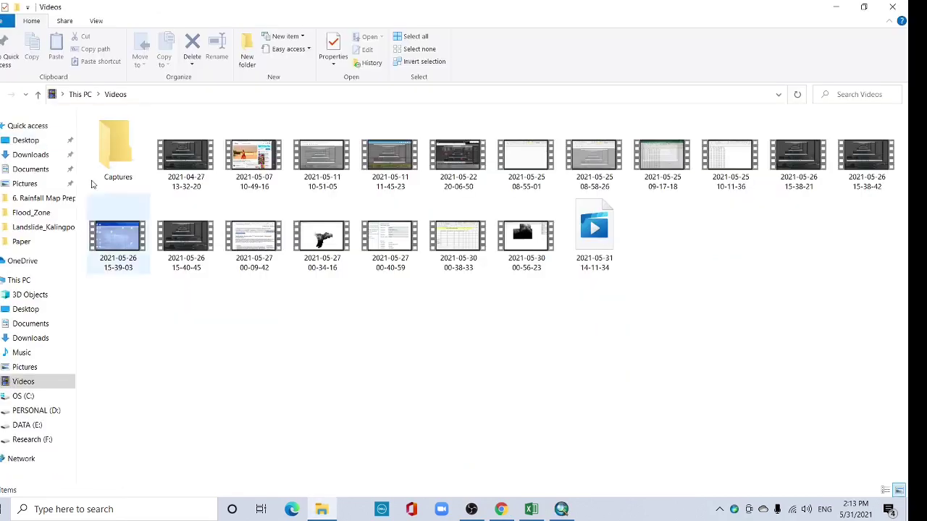
pyautogui.click(31, 155)
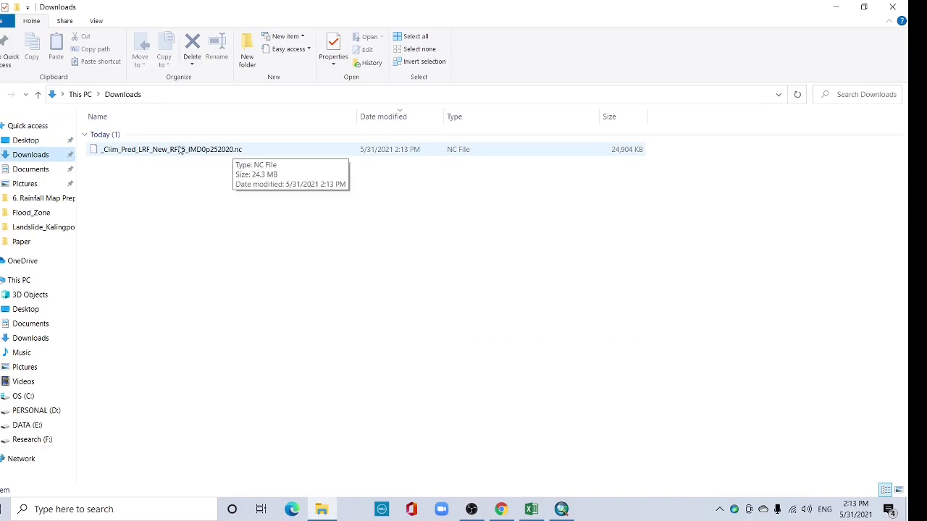
# Back in ArcMap, open ArcToolbox and expand Multidimension Tools to show the NetCDF tools
pyautogui.click(562, 510)
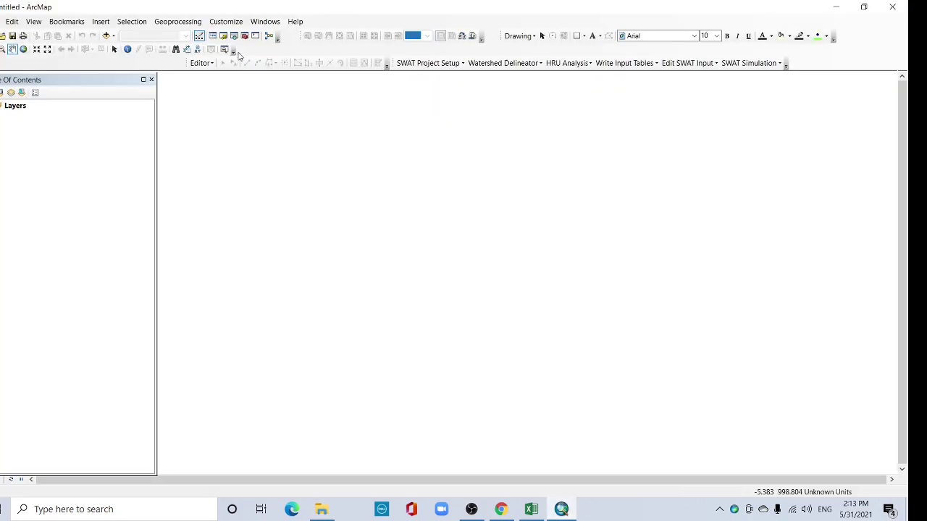
pyautogui.click(243, 37)
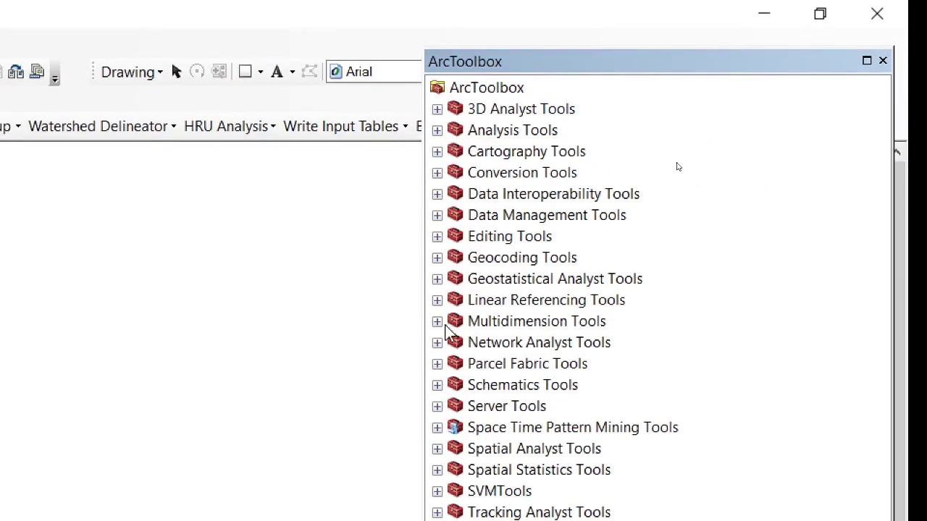
pyautogui.click(436, 322)
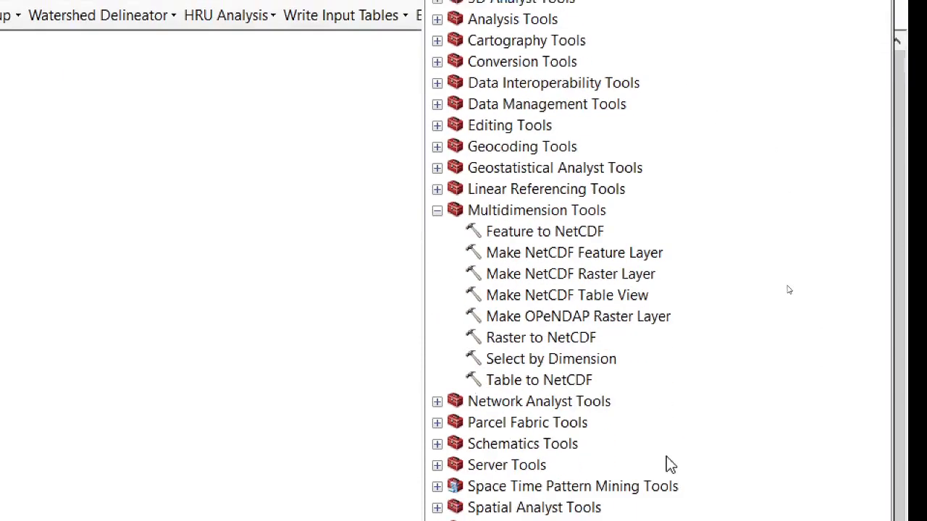
# Open Make NetCDF Raster Layer and select the downloaded 2020 .nc file from Downloads as input
pyautogui.click(587, 269)
pyautogui.doubleClick(588, 273)
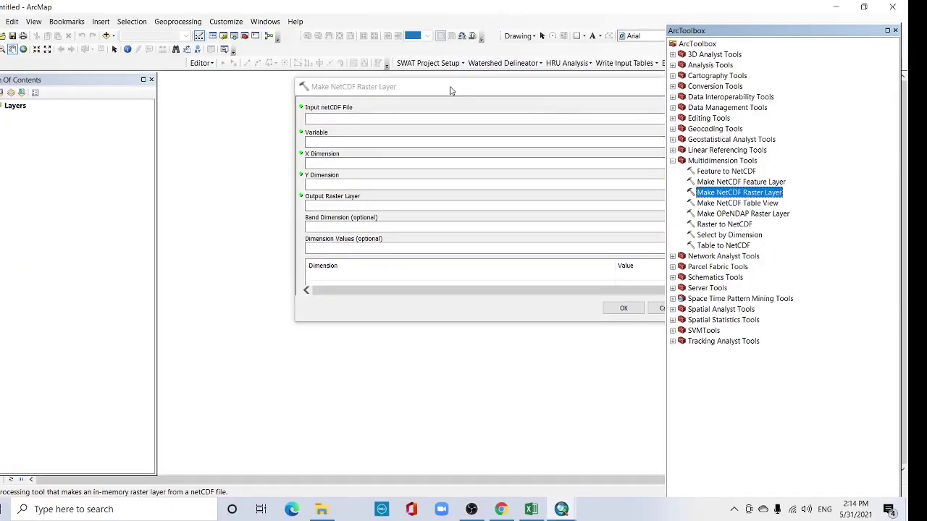
pyautogui.moveTo(453, 86); pyautogui.dragTo(315, 103)
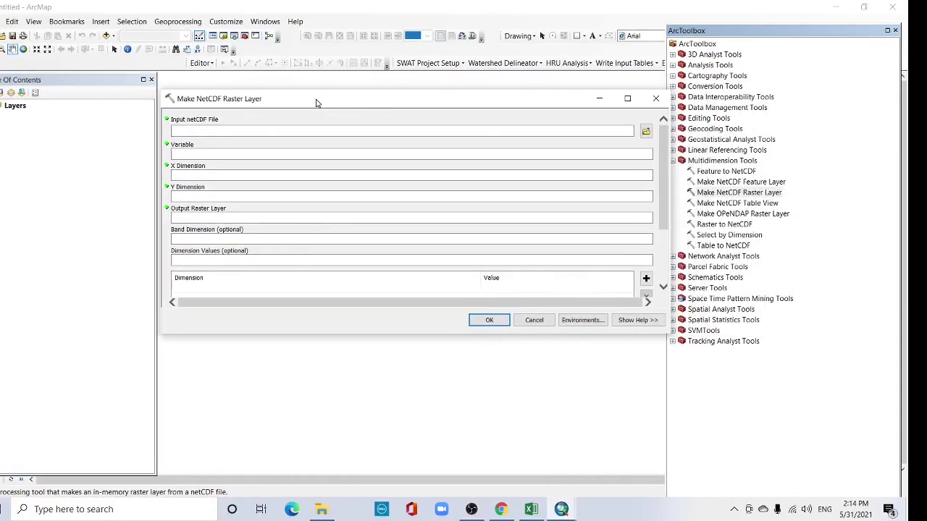
pyautogui.click(646, 132)
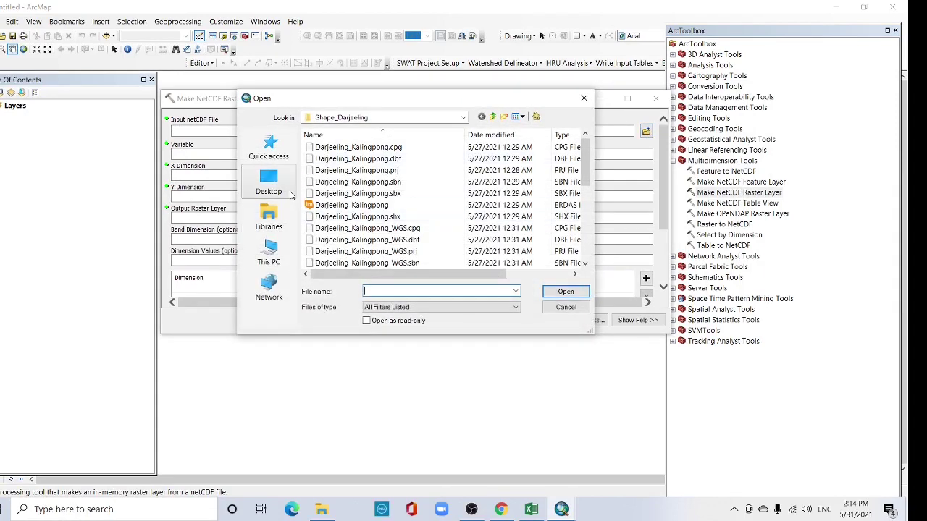
pyautogui.click(383, 117)
pyautogui.click(352, 203)
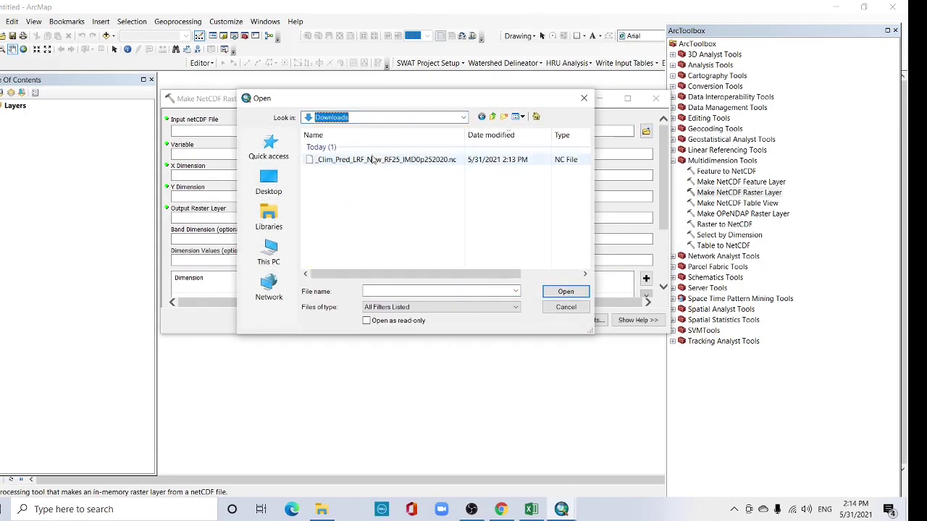
pyautogui.click(376, 160)
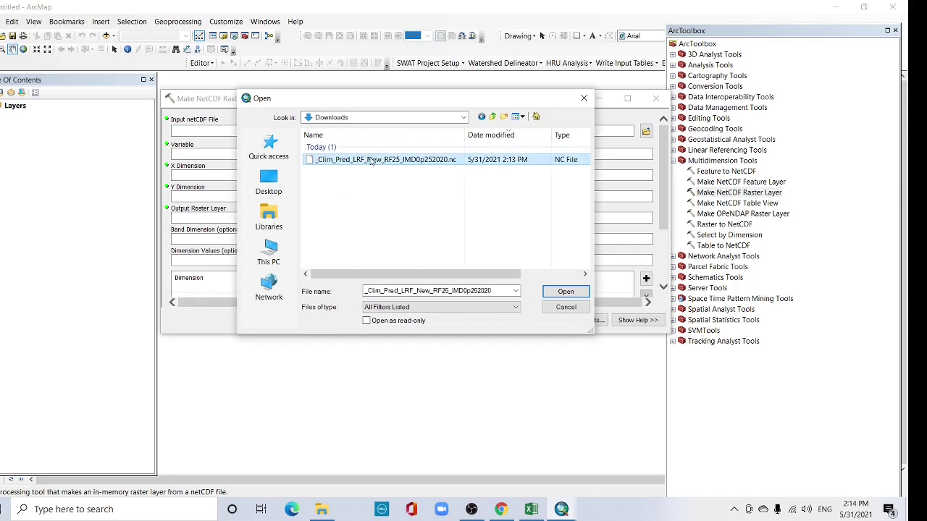
pyautogui.click(565, 291)
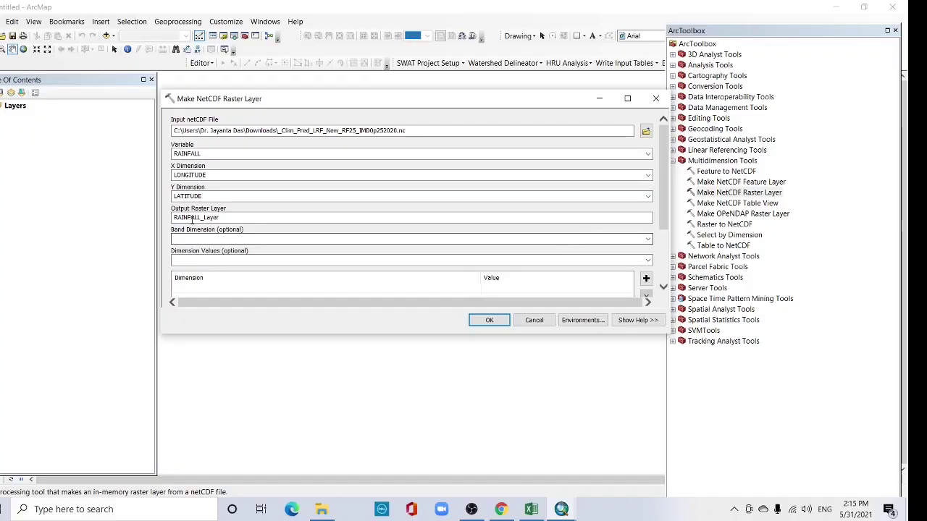
# Set the band dimension to TIME and run the tool to create RAINFALL_Layer
pyautogui.click(645, 241)
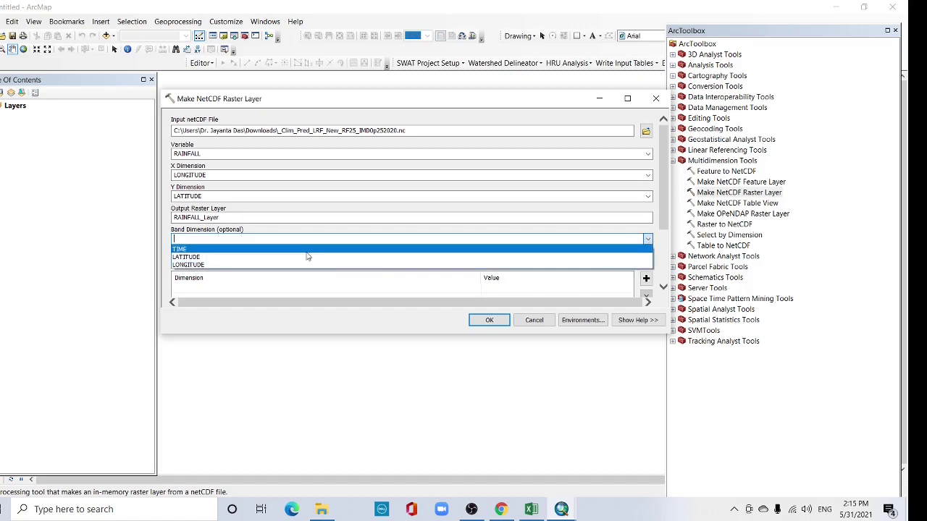
pyautogui.click(241, 250)
pyautogui.moveTo(666, 208); pyautogui.dragTo(666, 272)
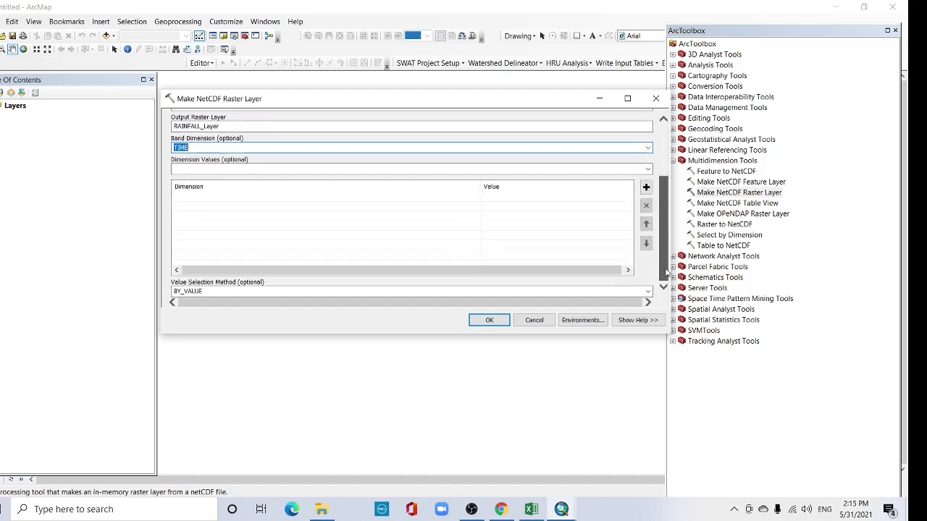
pyautogui.click(488, 321)
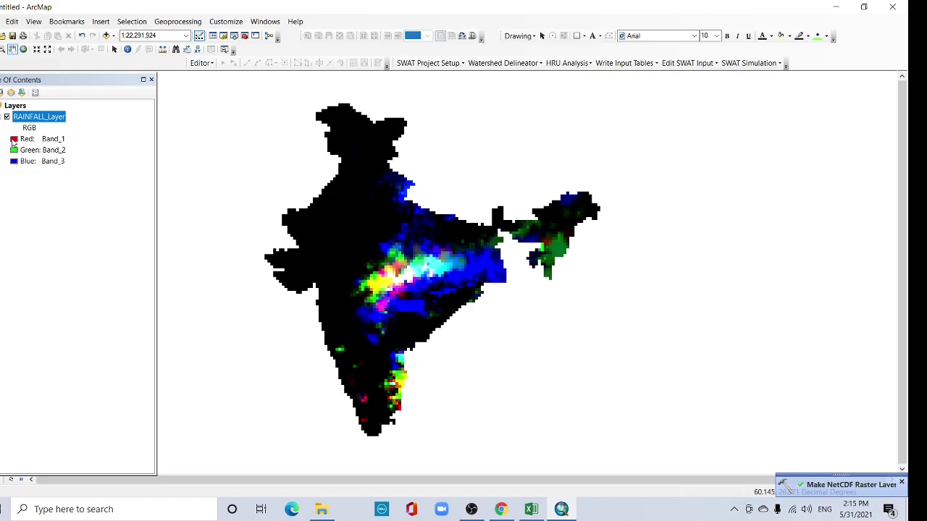
# Inspect RAINFALL_Layer's band list (Band_1 to Band_42) from the Red channel entry
pyautogui.click(13, 142)
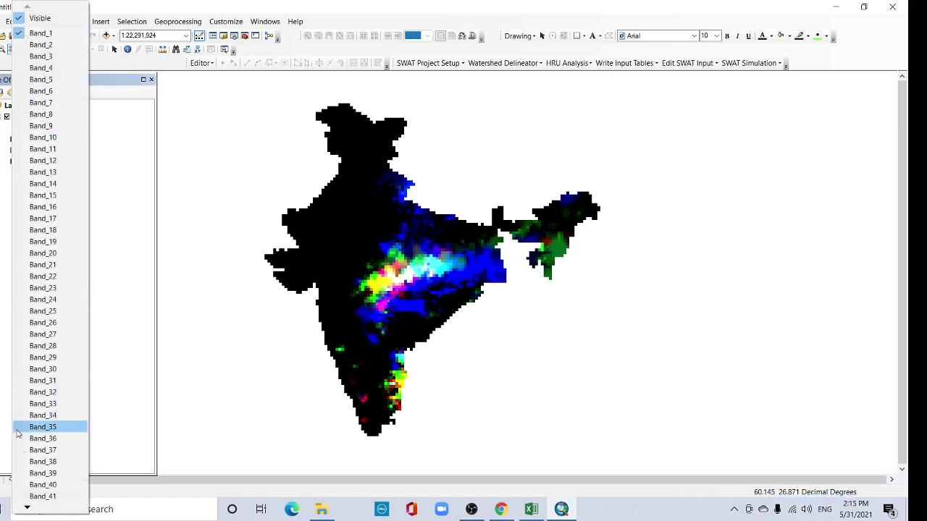
pyautogui.click(28, 508)
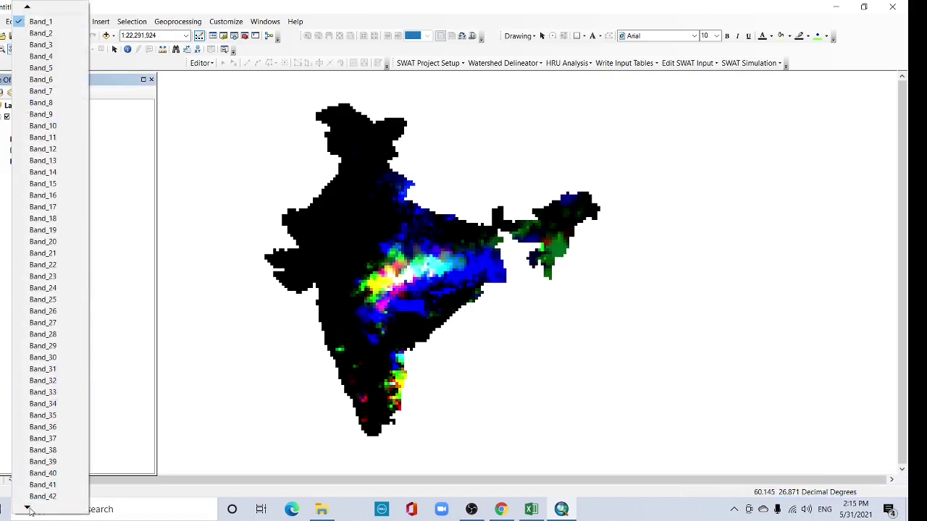
pyautogui.click(30, 511)
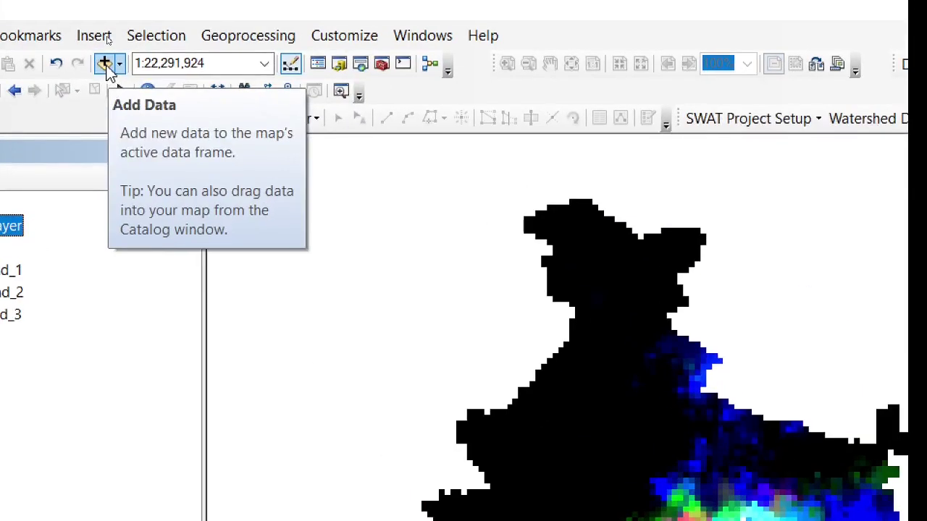
# Add Darjeeling.shp and zoom to the district, then zoom out to about 1:1,250,000
pyautogui.click(106, 36)
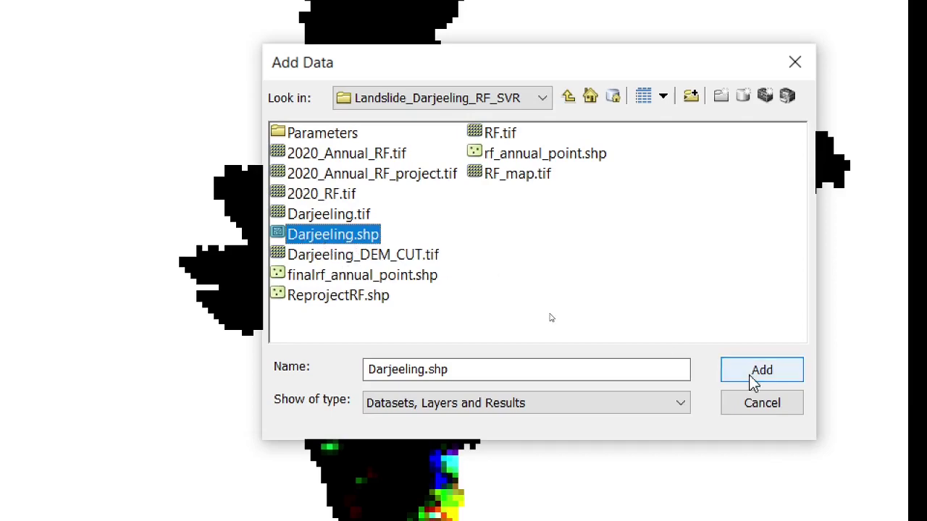
pyautogui.click(754, 382)
pyautogui.rightClick(29, 118)
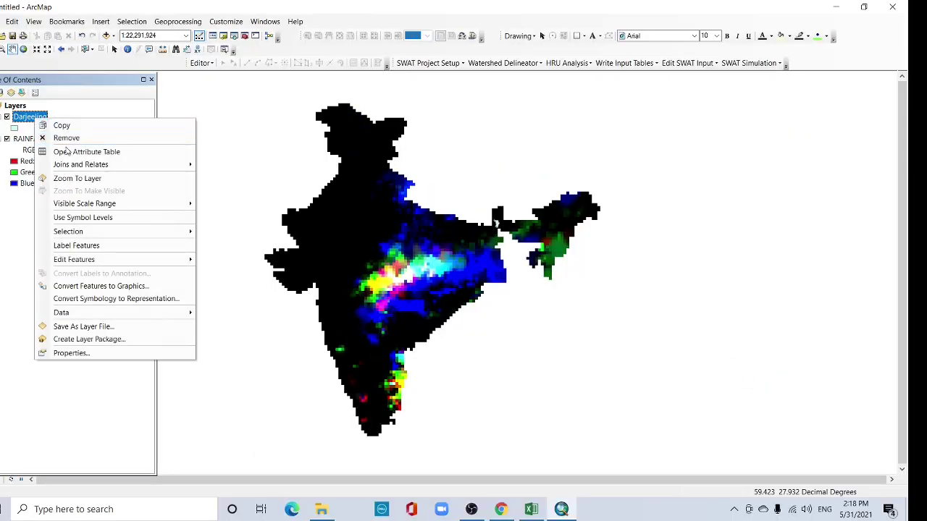
pyautogui.click(80, 179)
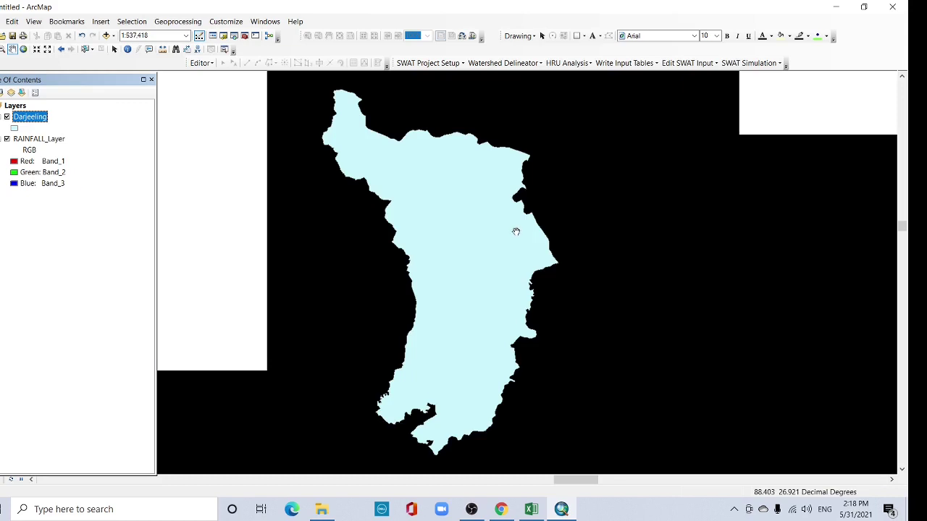
pyautogui.scroll(3, 507, 244)
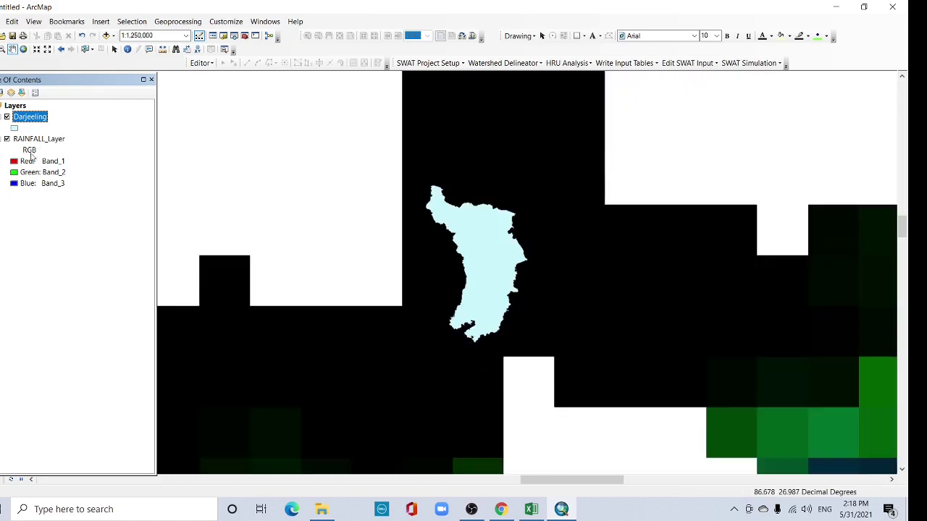
pyautogui.rightClick(42, 140)
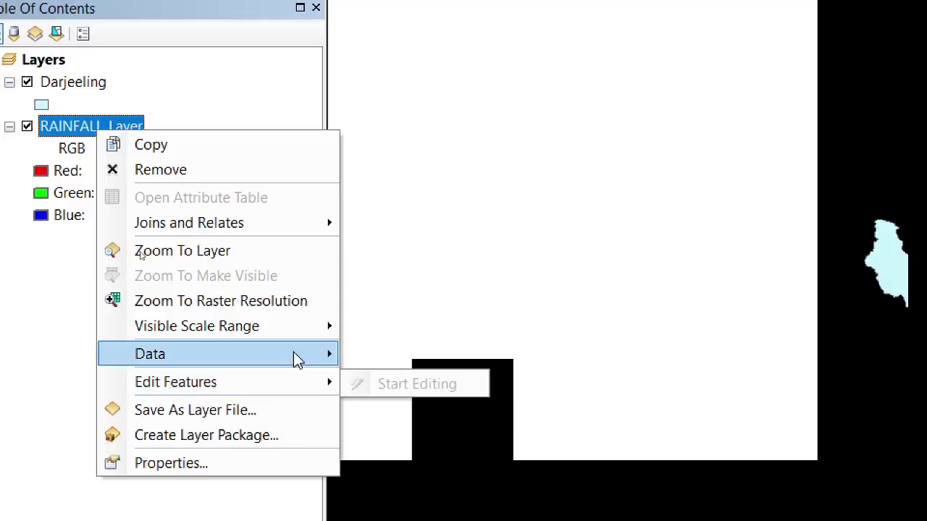
# Start exporting RAINFALL_Layer with the extent limited to the current data frame
pyautogui.moveTo(139, 253)
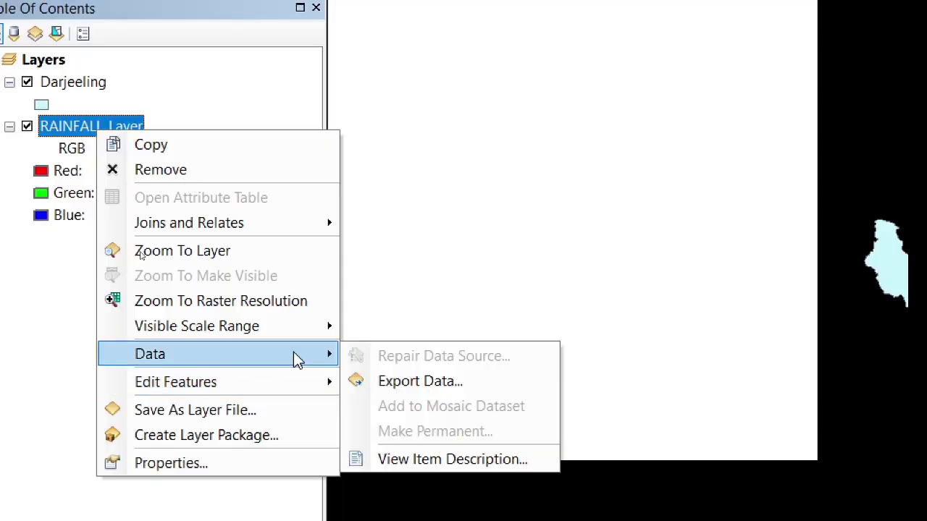
pyautogui.click(422, 382)
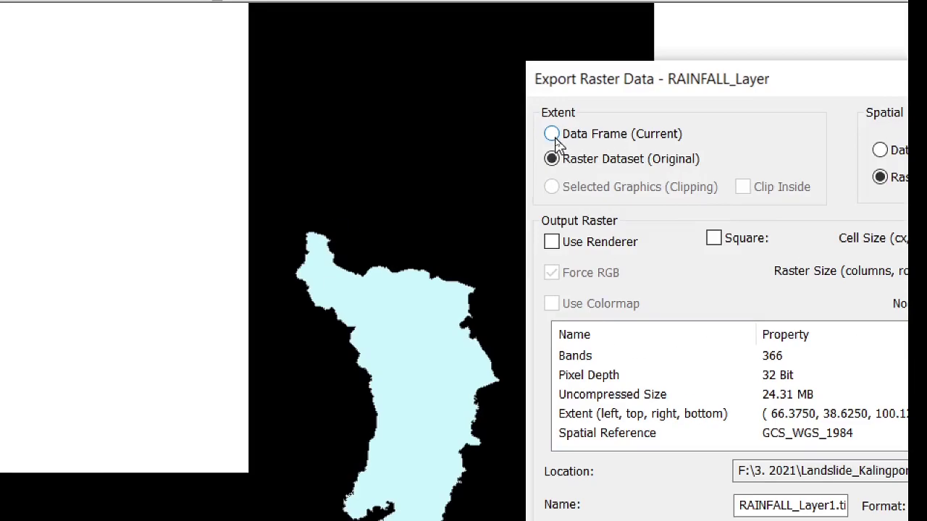
pyautogui.click(553, 136)
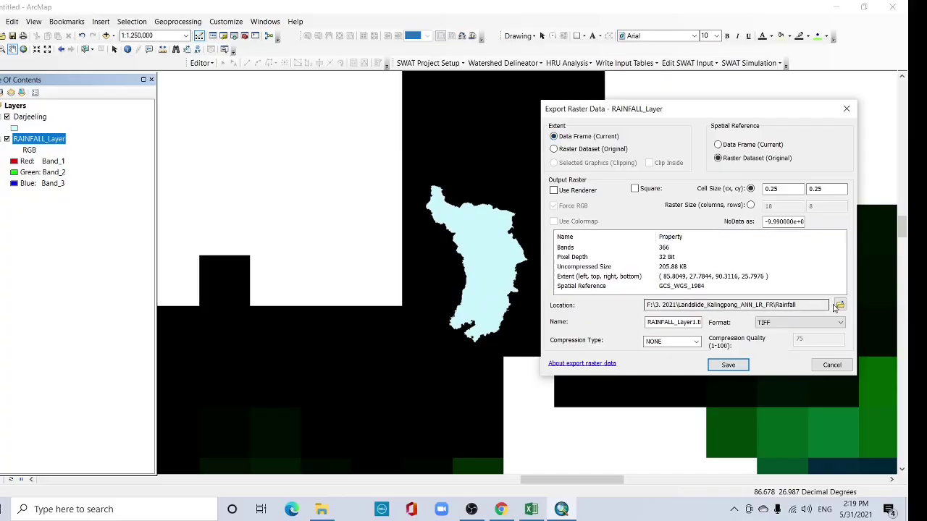
# Save the TIFF into a new Rainfall folder and add RAINFALL_Layer1.tif to the map
pyautogui.click(837, 306)
pyautogui.click(713, 165)
pyautogui.doubleClick(627, 203)
pyautogui.click(790, 165)
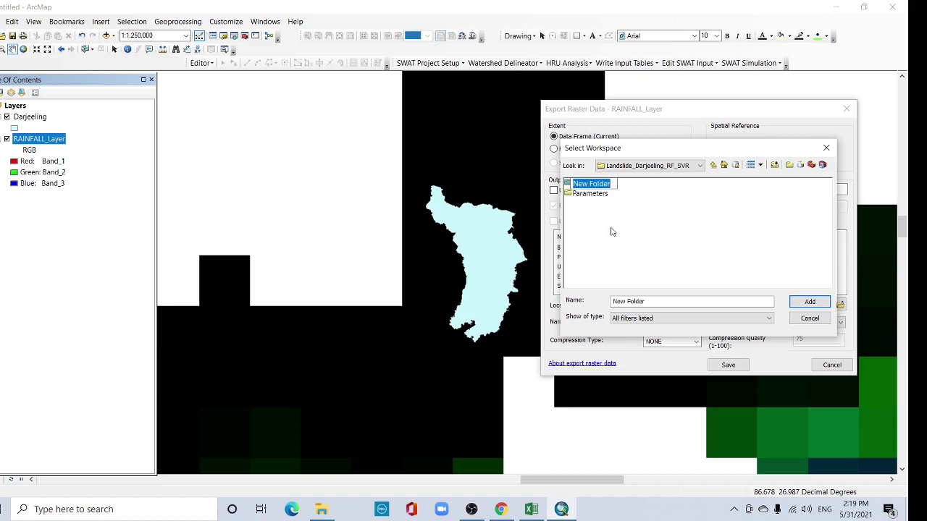
pyautogui.write('Rainfall')
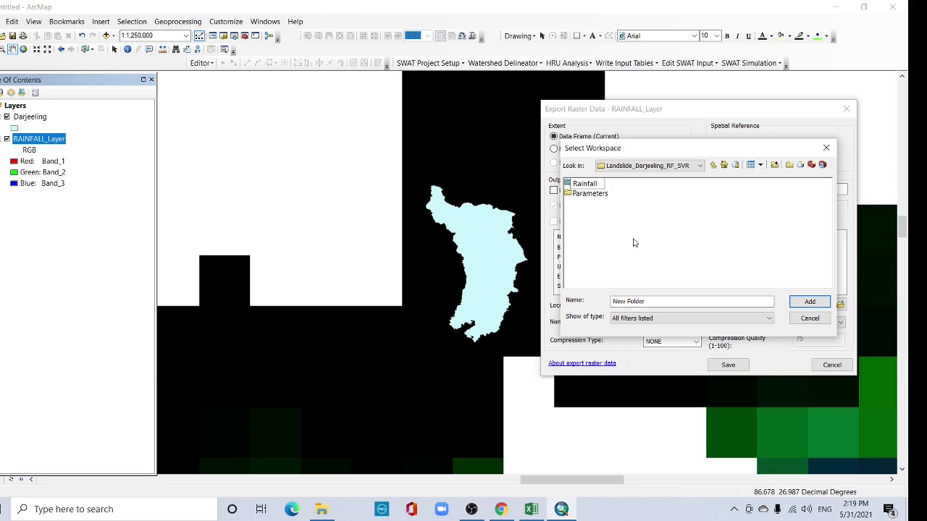
pyautogui.click(712, 166)
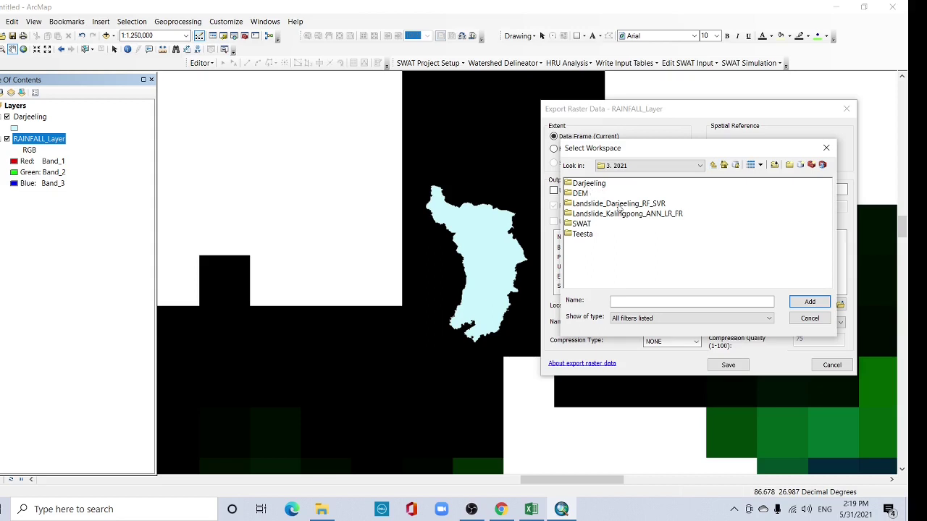
pyautogui.doubleClick(618, 207)
pyautogui.click(591, 195)
pyautogui.click(822, 305)
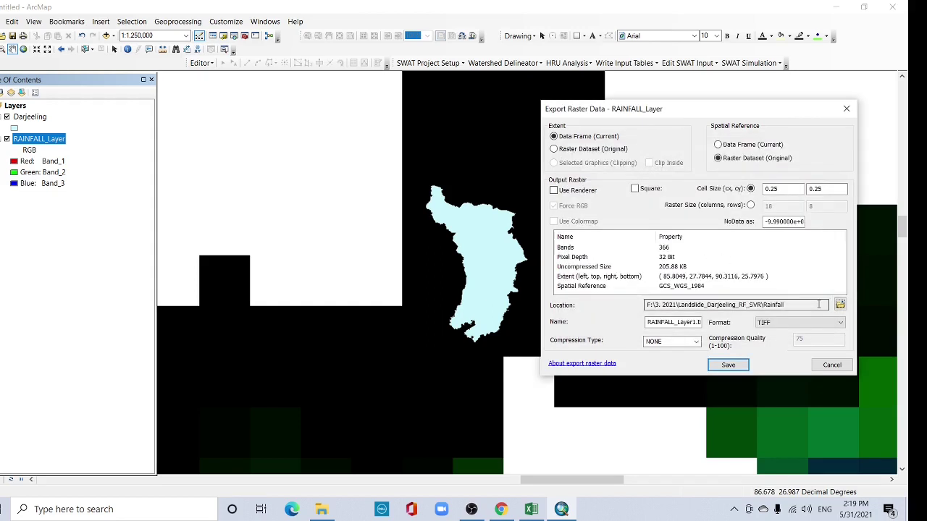
pyautogui.click(732, 367)
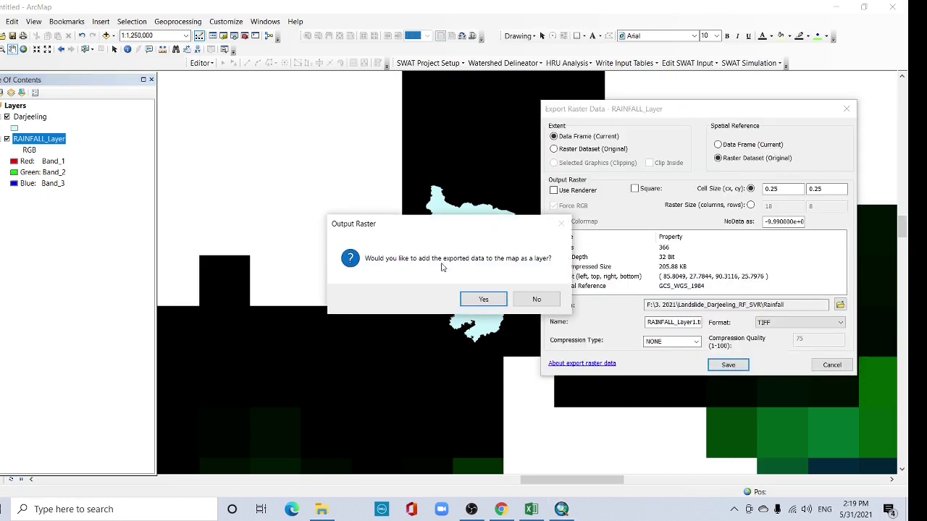
pyautogui.click(484, 305)
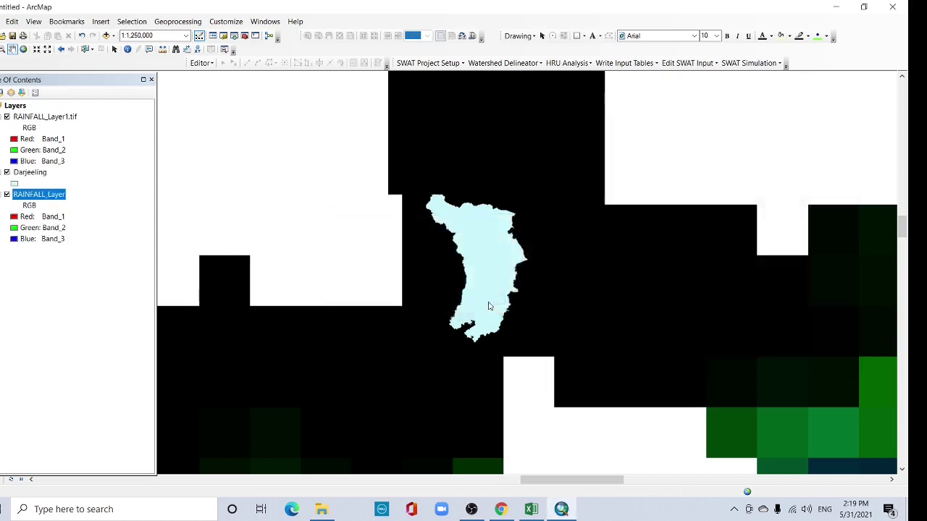
# Remove the original RAINFALL_Layer and the Darjeeling layer from the map
pyautogui.rightClick(37, 197)
pyautogui.click(67, 214)
pyautogui.click(30, 173)
pyautogui.rightClick(34, 174)
pyautogui.click(65, 192)
# Zoom to RAINFALL_Layer1.tif, zoom out to 1:3,000,000, and review its band list
pyautogui.click(44, 118)
pyautogui.rightClick(44, 118)
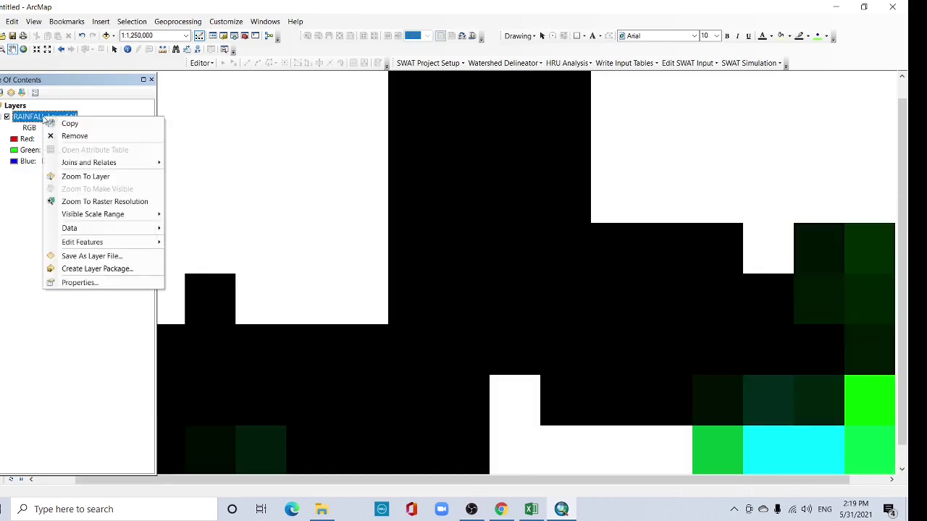
pyautogui.click(108, 175)
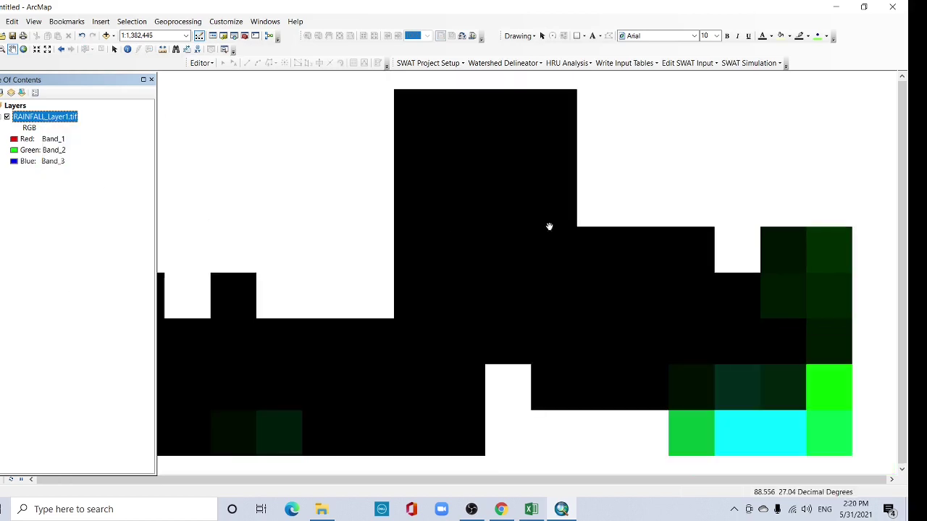
pyautogui.scroll(-2, 508, 292)
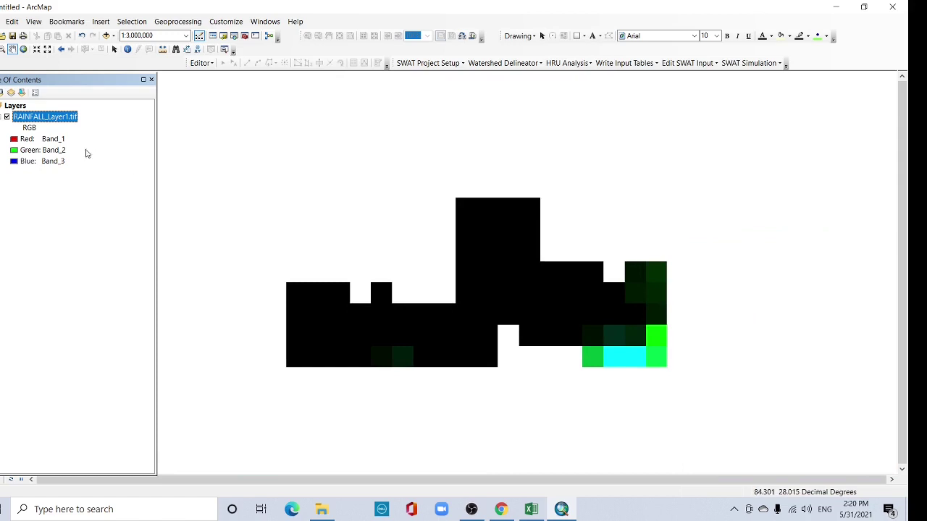
pyautogui.click(13, 141)
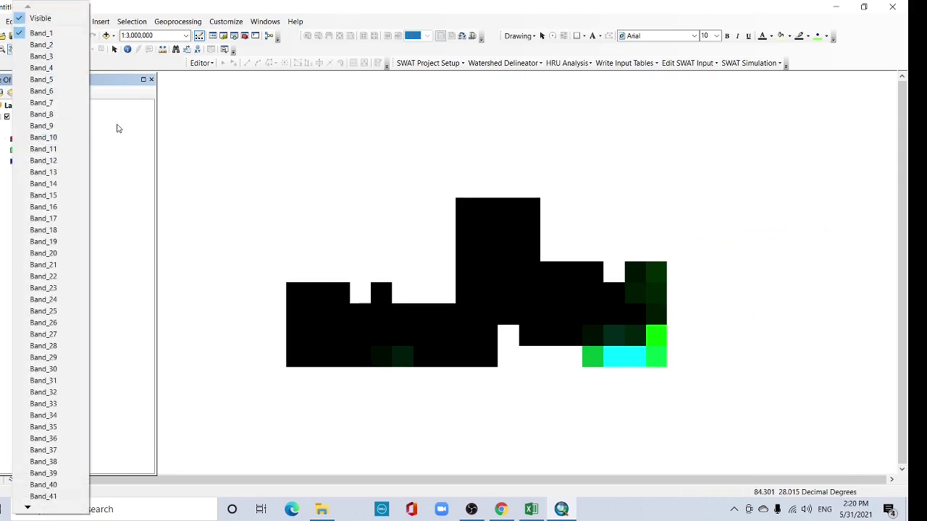
pyautogui.click(132, 100)
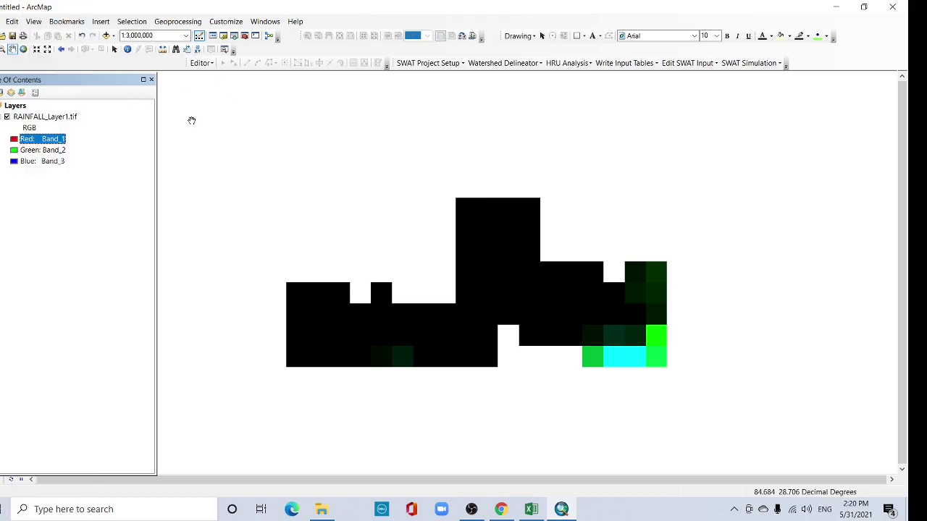
# Open Composite Bands from Data Management Tools > Raster > Raster Processing in ArcToolbox
pyautogui.click(247, 37)
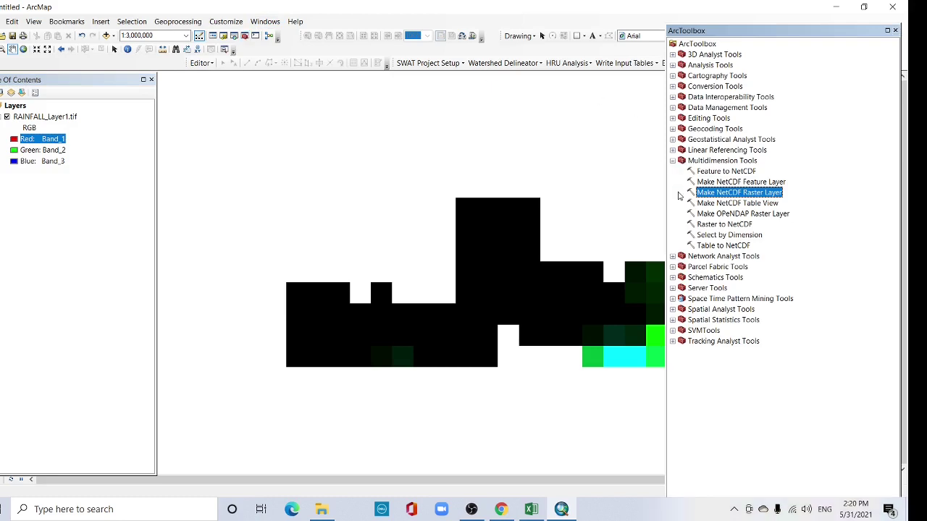
pyautogui.click(673, 108)
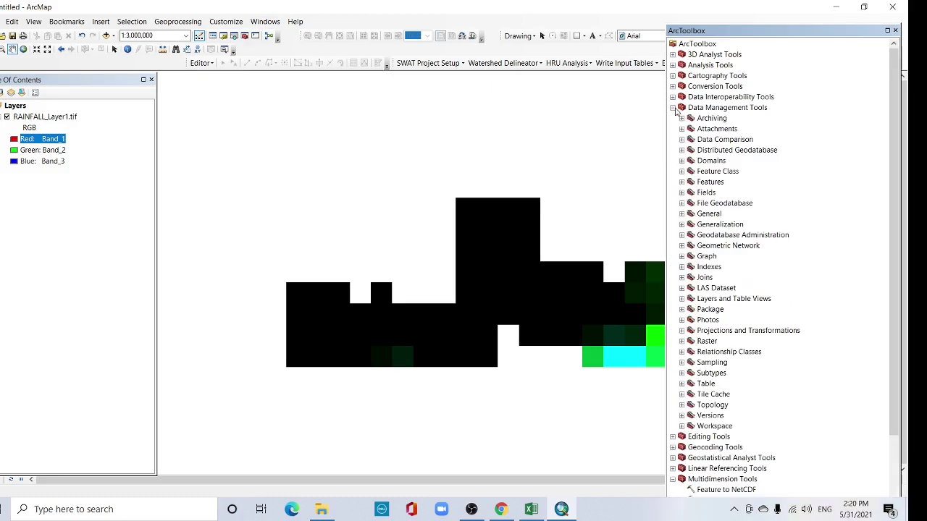
pyautogui.click(681, 343)
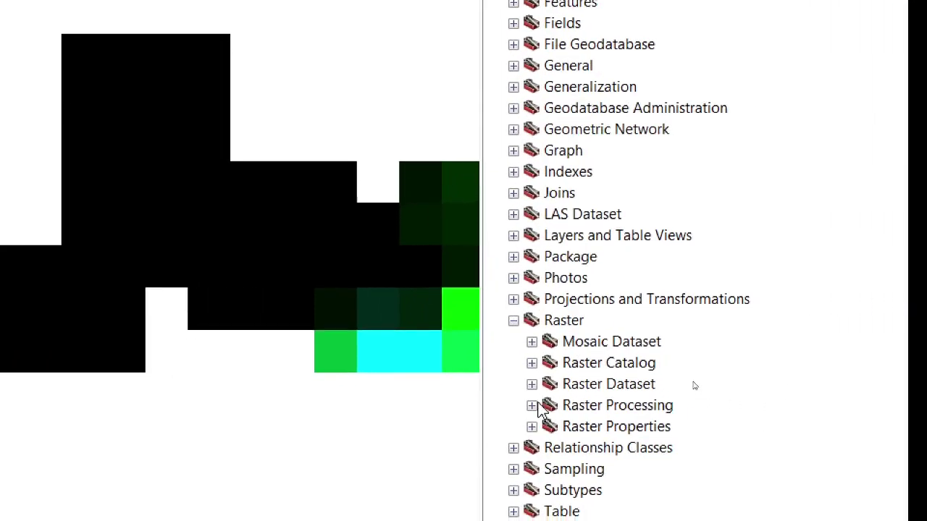
pyautogui.click(533, 406)
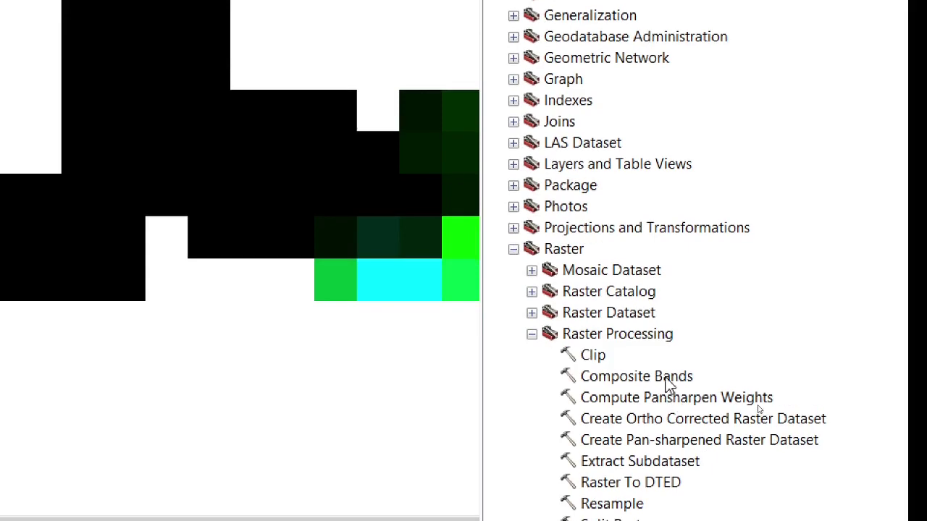
pyautogui.doubleClick(667, 384)
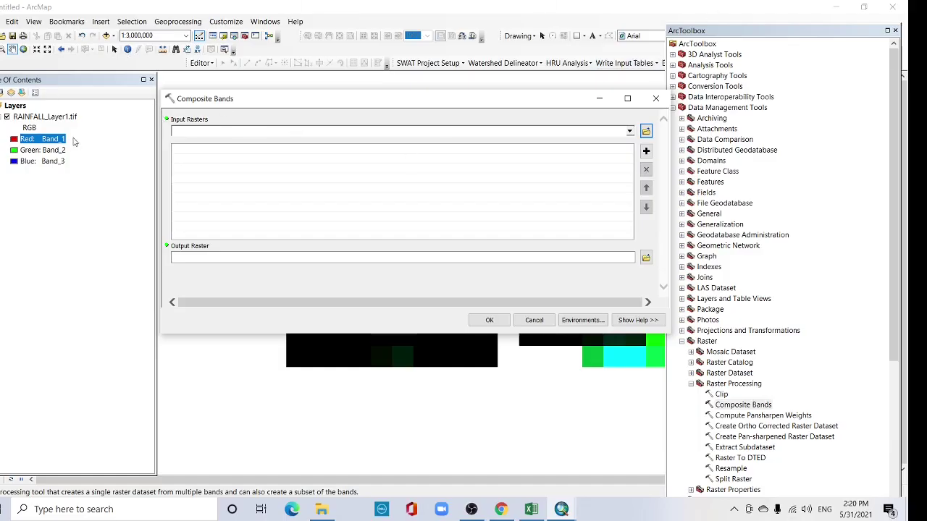
# Add all bands of RAINFALL_Layer1.tif from the Rainfall folder as Composite Bands inputs
pyautogui.click(646, 131)
pyautogui.doubleClick(304, 167)
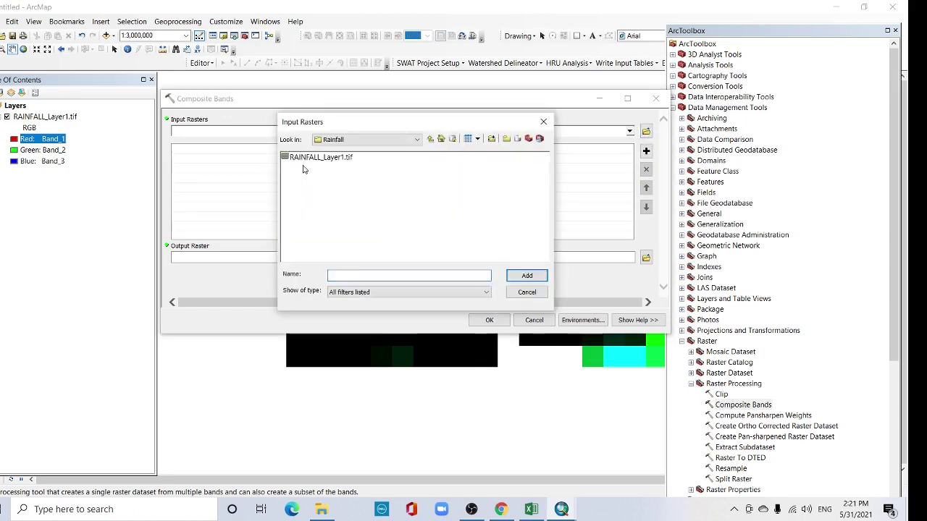
pyautogui.doubleClick(286, 158)
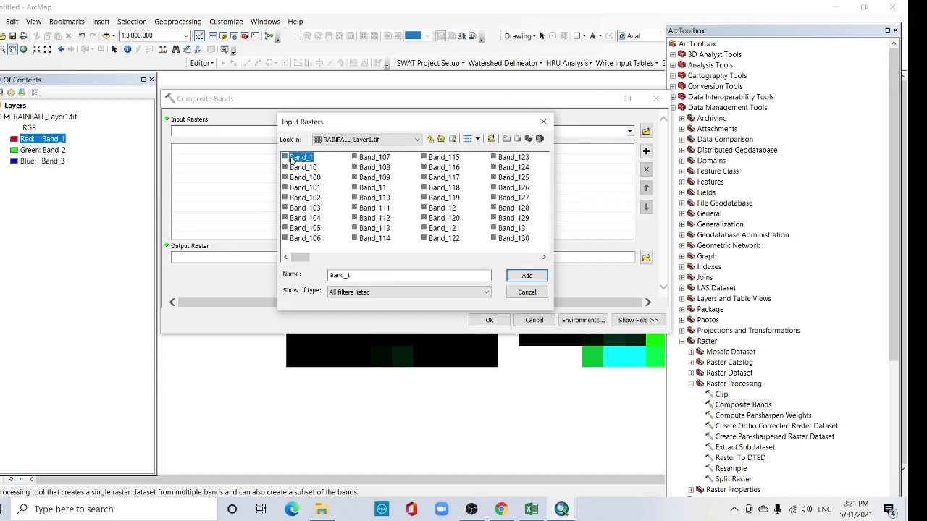
pyautogui.moveTo(300, 257); pyautogui.dragTo(579, 283)
pyautogui.moveTo(299, 260); pyautogui.dragTo(536, 258)
pyautogui.keyDown('shift'); pyautogui.click(442, 208); pyautogui.keyUp('shift')
pyautogui.click(524, 277)
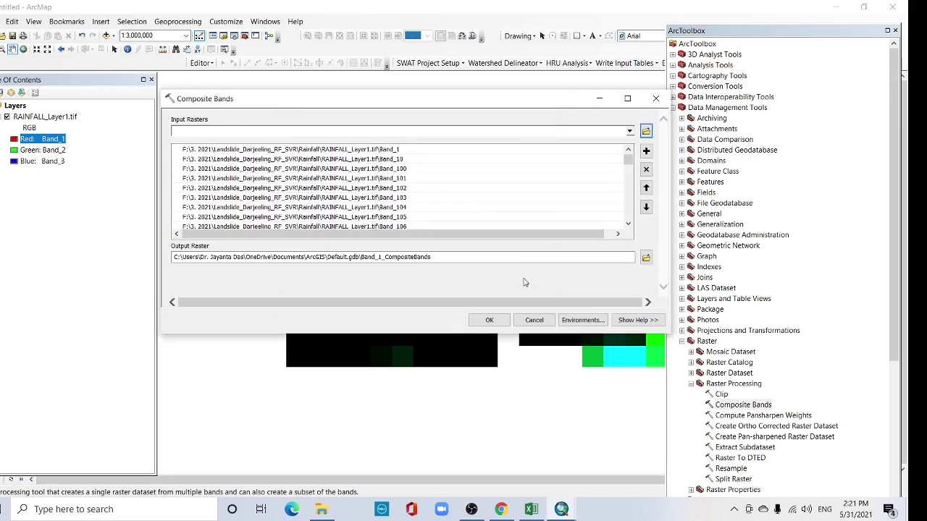
# Set the output raster to Rainfall\RAINFALL_Composite.tif
pyautogui.click(646, 258)
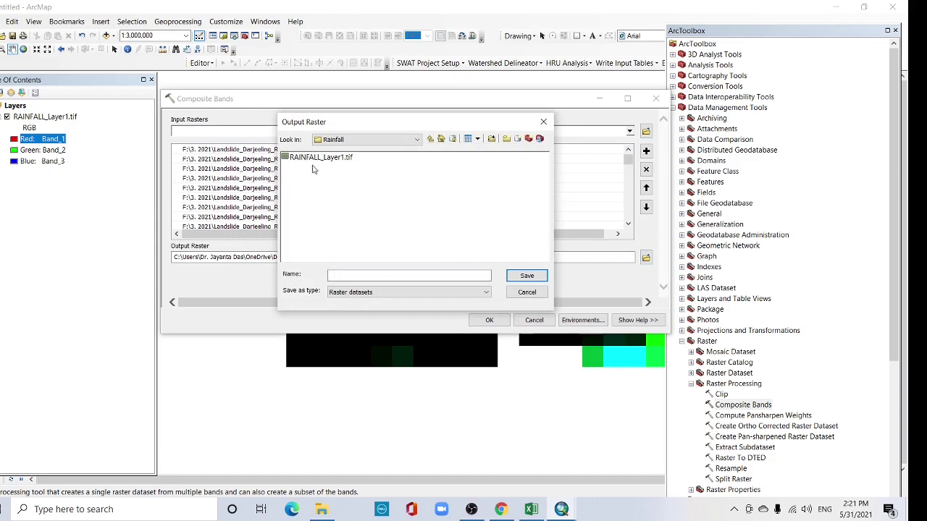
pyautogui.click(319, 157)
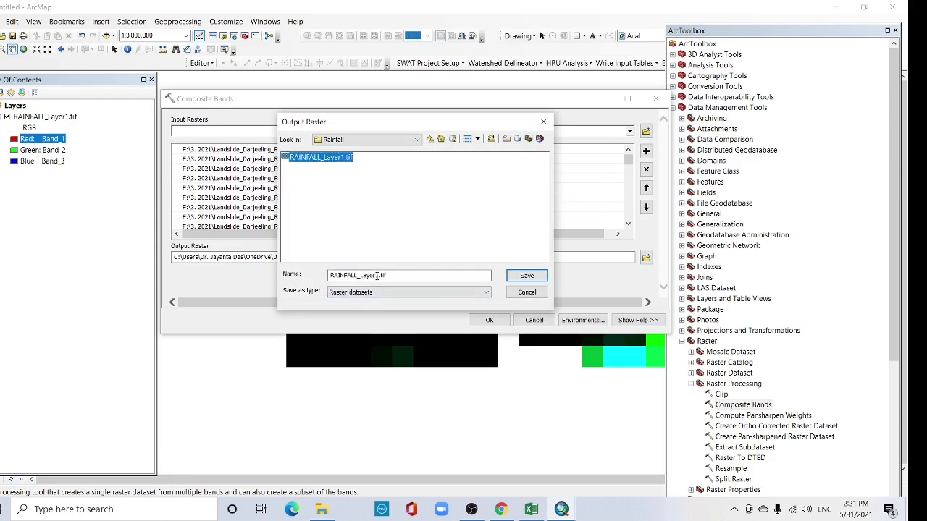
pyautogui.click(378, 275)
pyautogui.press('BackSpace')
pyautogui.press('BackSpace')
pyautogui.press('BackSpace')
pyautogui.press('BackSpace')
pyautogui.press('BackSpace')
pyautogui.press('BackSpace')
pyautogui.write('Com')
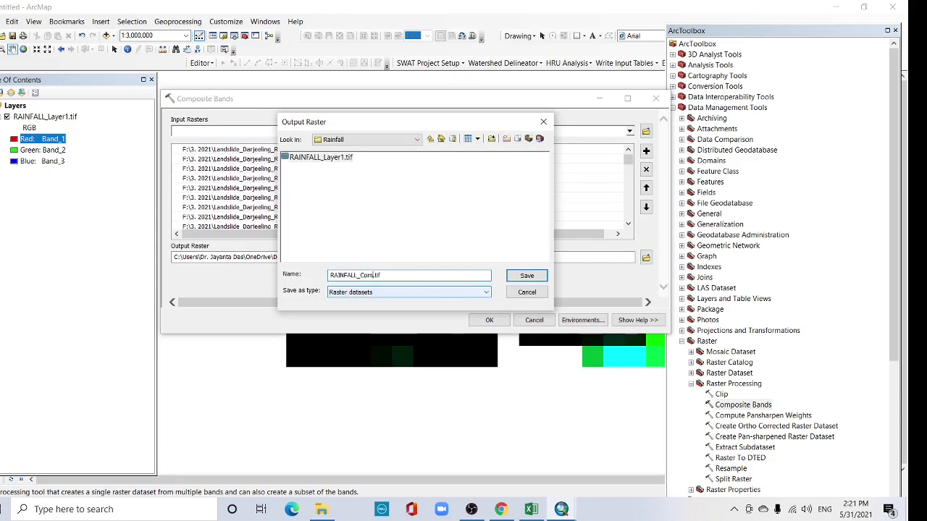
pyautogui.write('posite')
pyautogui.click(523, 278)
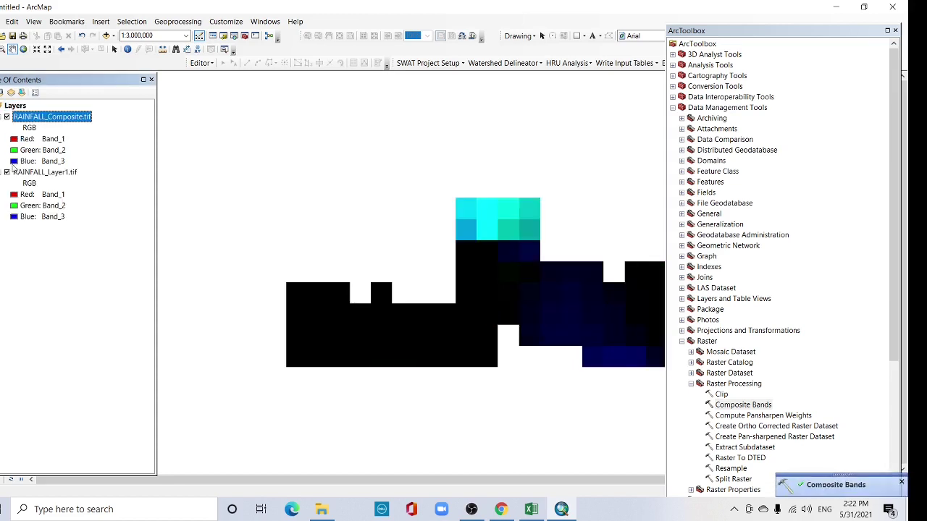
pyautogui.click(7, 172)
pyautogui.moveTo(553, 280); pyautogui.dragTo(483, 242)
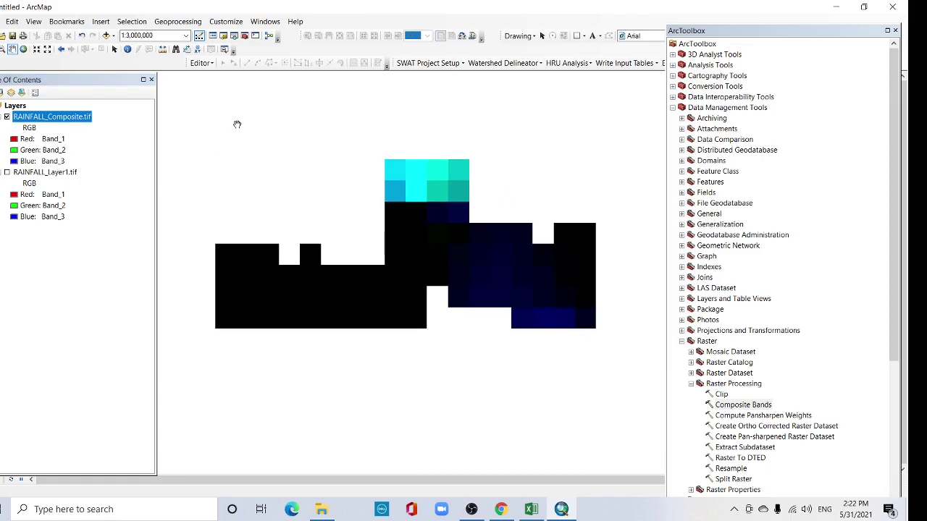
pyautogui.rightClick(54, 119)
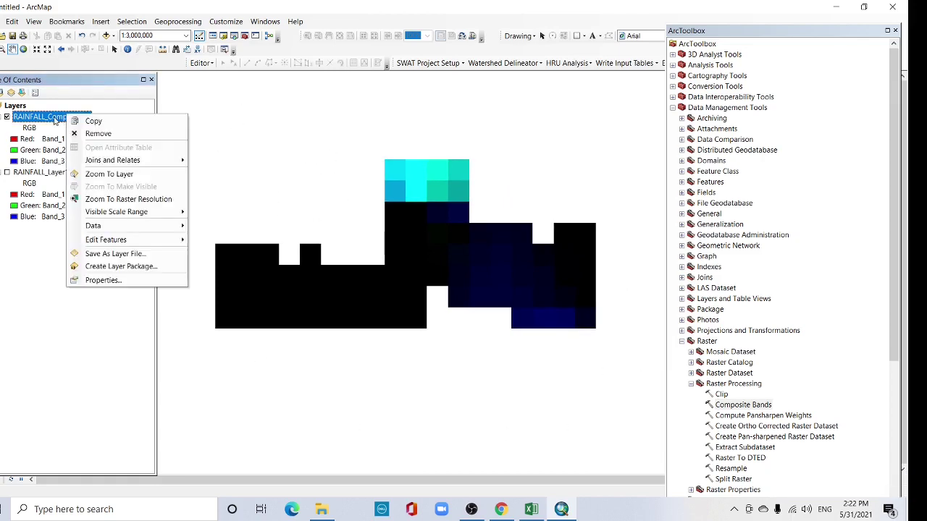
pyautogui.click(109, 281)
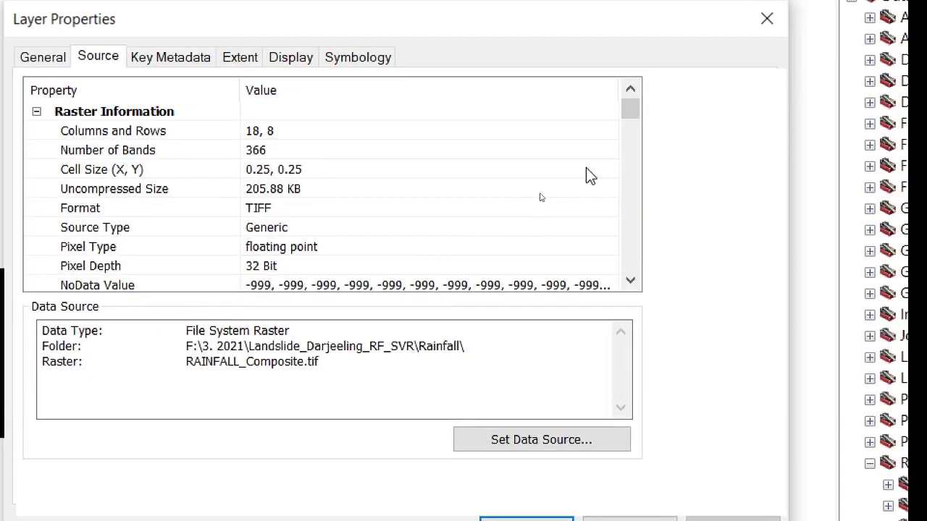
pyautogui.moveTo(630, 110); pyautogui.dragTo(635, 121)
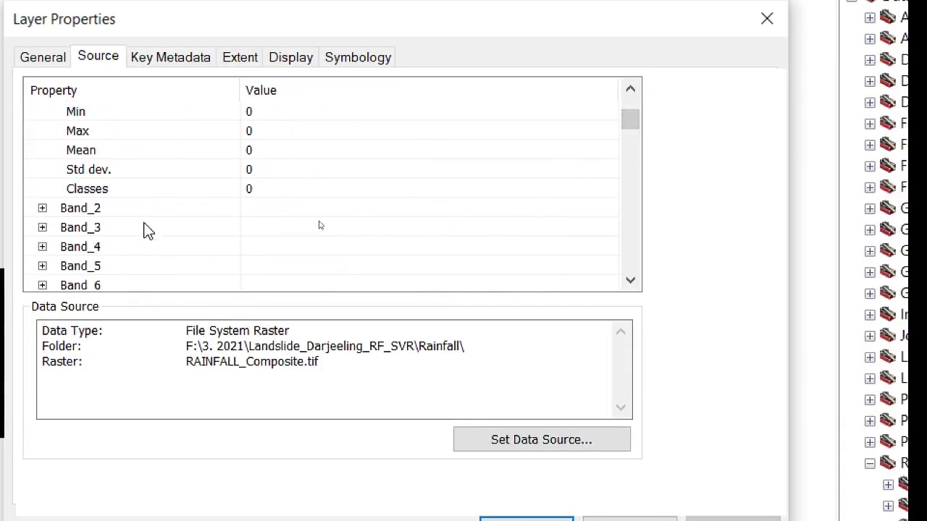
pyautogui.scroll(-5, 145, 231)
pyautogui.scroll(10, 173, 217)
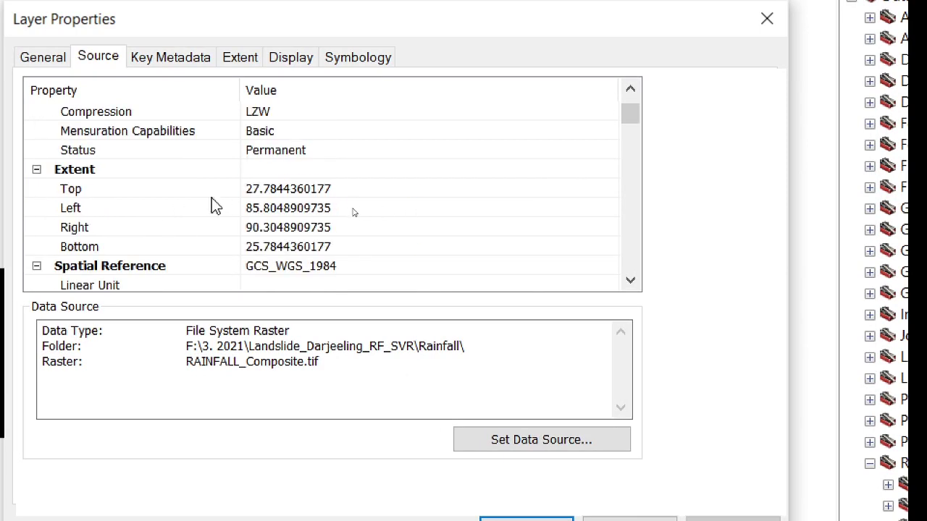
pyautogui.scroll(-1, 211, 203)
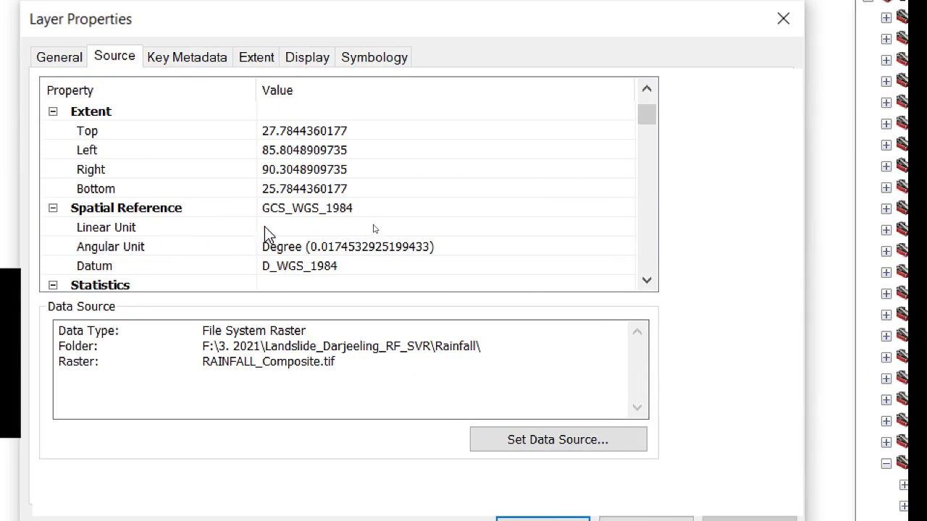
pyautogui.click(267, 227)
pyautogui.click(274, 266)
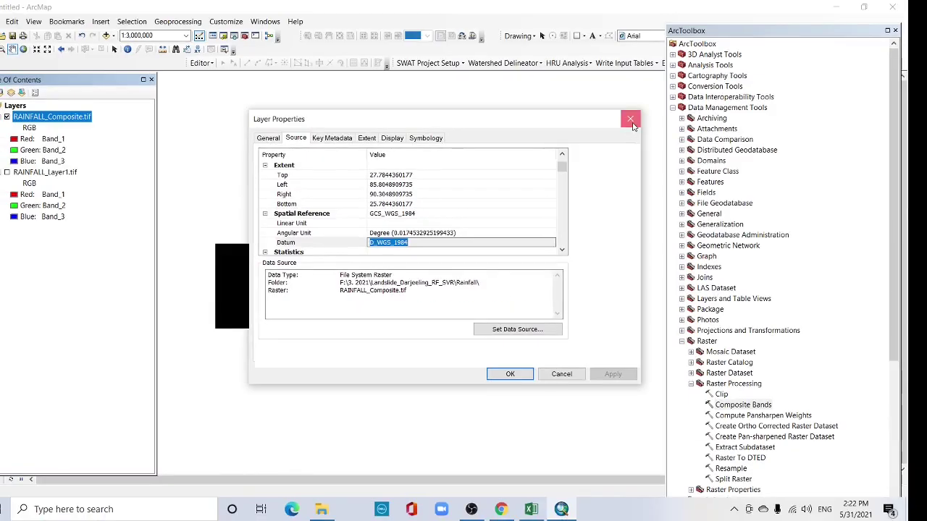
pyautogui.click(783, 18)
pyautogui.rightClick(247, 157)
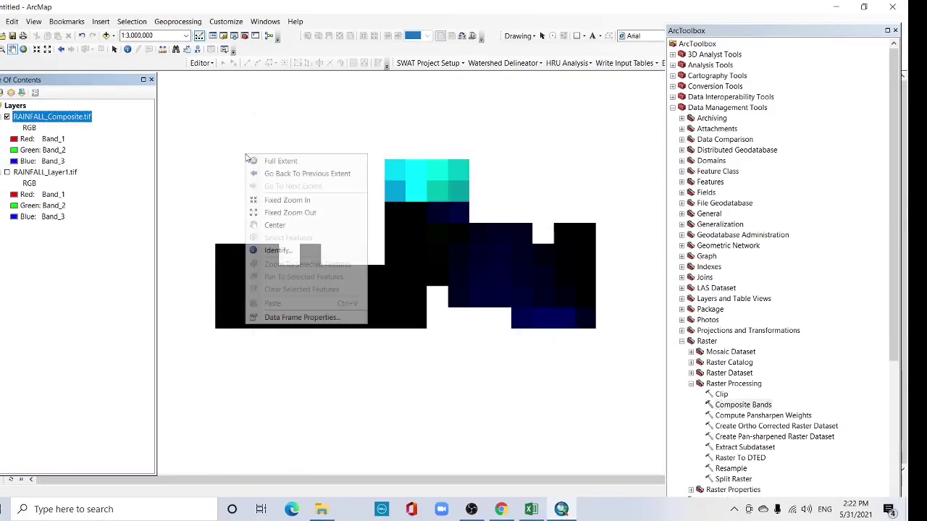
# In Data Frame Properties, pick WGS 1984 UTM Zone 45N from Favorites, apply and close
pyautogui.click(294, 318)
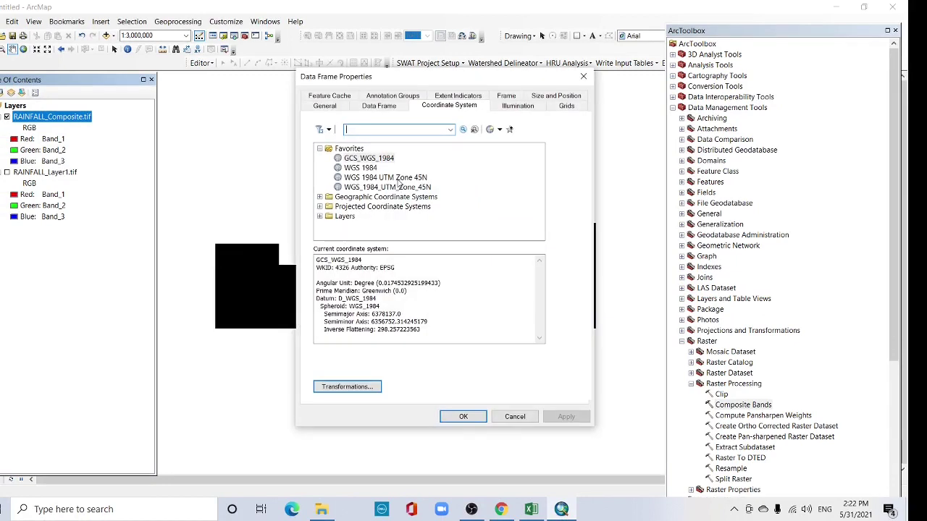
pyautogui.click(397, 178)
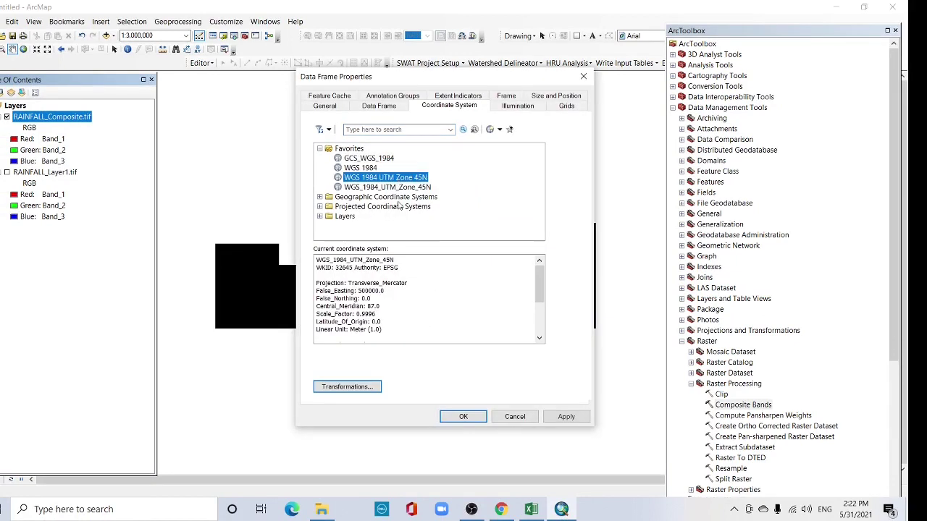
pyautogui.click(566, 418)
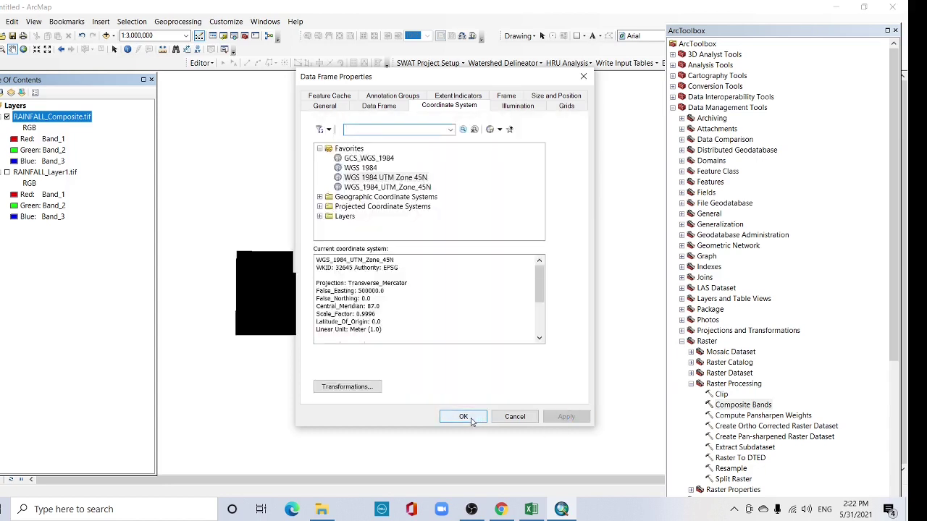
pyautogui.click(463, 417)
# Export the composite layer with the Data Frame (Current) spatial reference as RAINFALL_CompositeProj.tif
pyautogui.rightClick(44, 119)
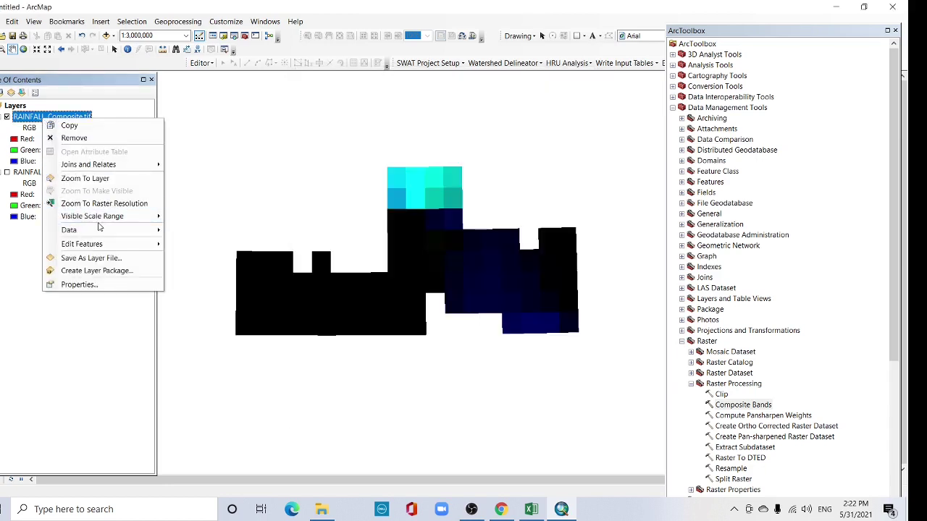
pyautogui.moveTo(102, 229)
pyautogui.click(188, 244)
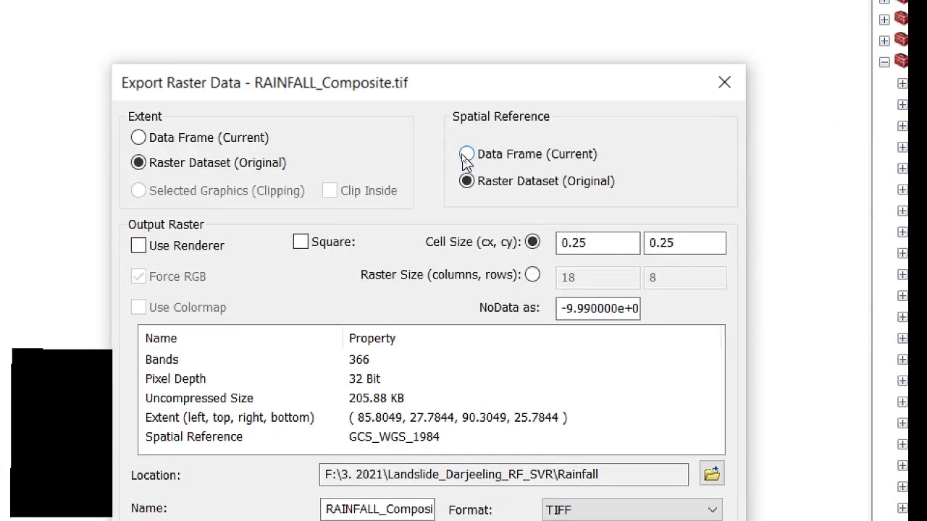
pyautogui.click(463, 154)
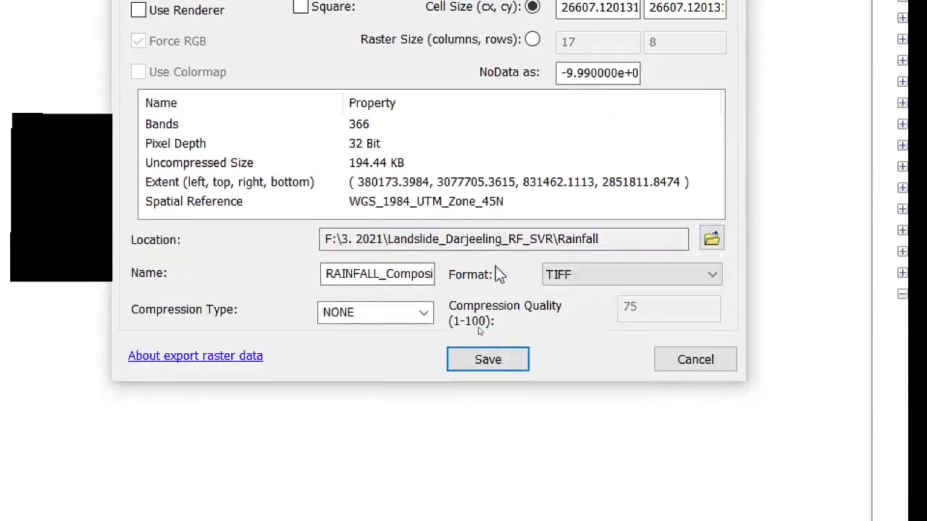
pyautogui.click(426, 510)
pyautogui.write('Proj.tif')
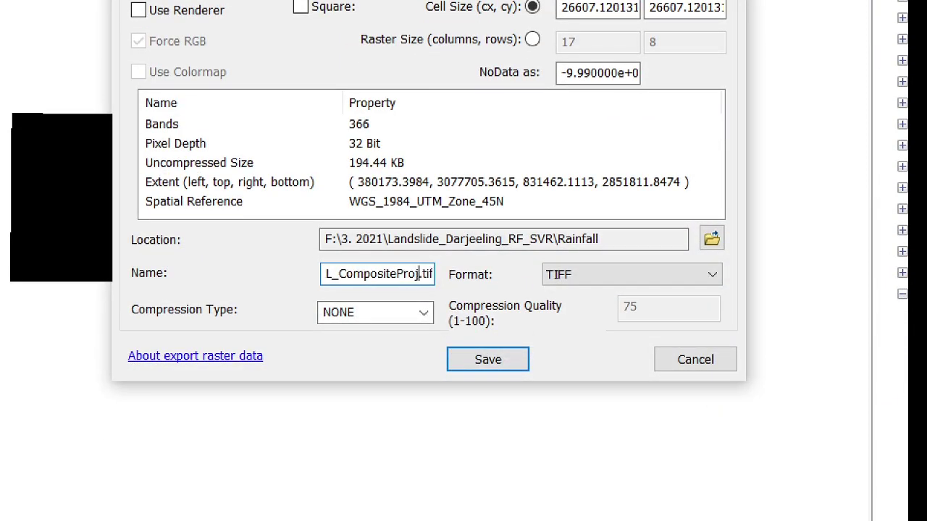
pyautogui.click(484, 364)
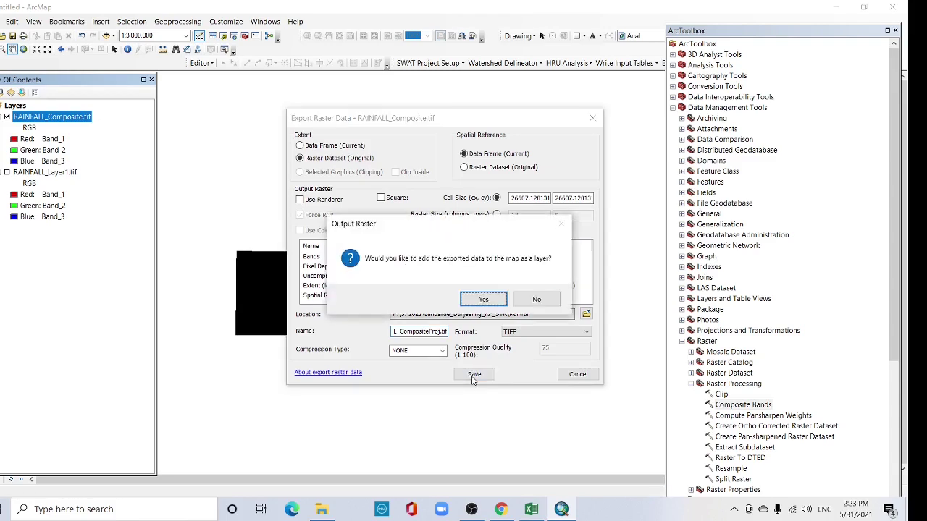
# Add the exported raster to the map and open Cell Statistics from the Local toolset
pyautogui.click(485, 300)
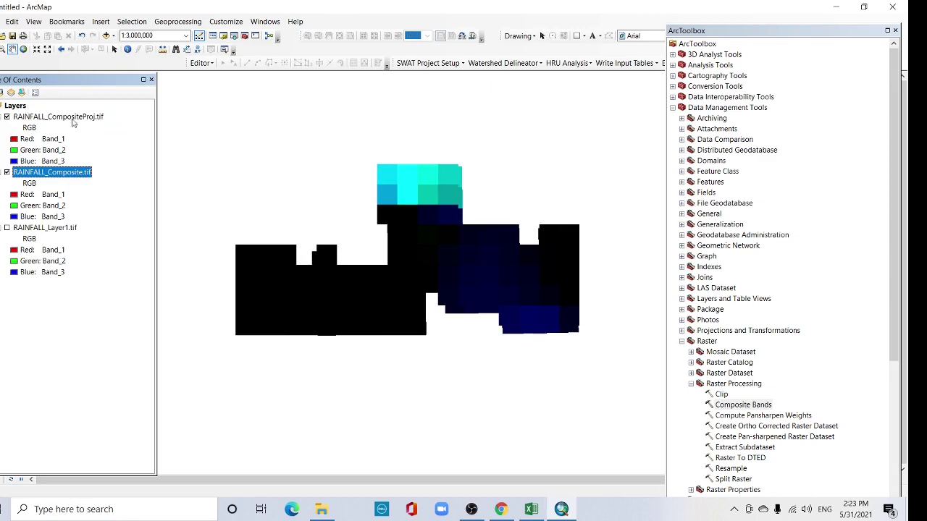
pyautogui.click(681, 342)
pyautogui.click(673, 107)
pyautogui.click(673, 160)
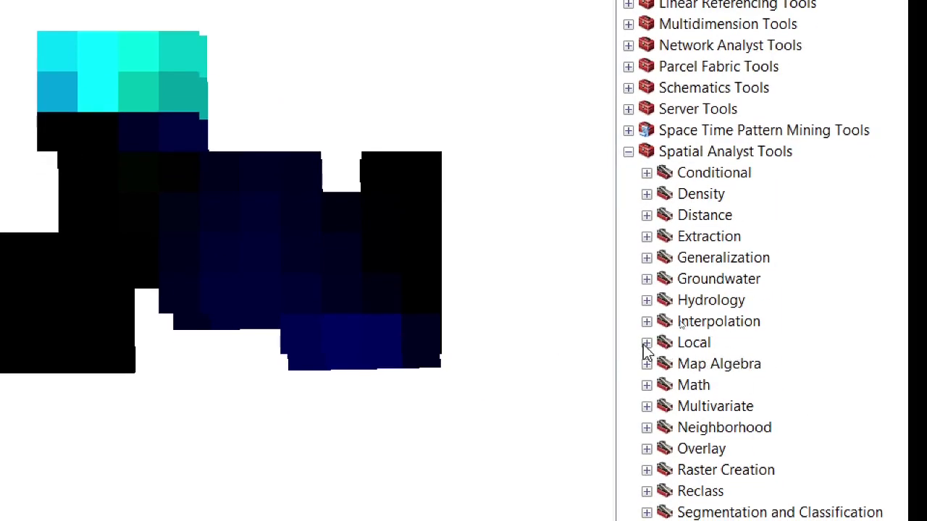
pyautogui.click(646, 343)
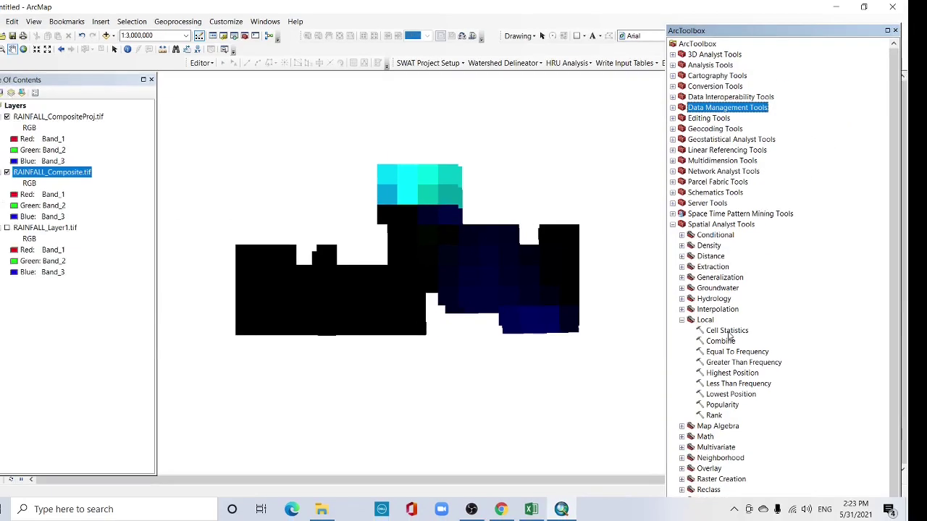
pyautogui.doubleClick(728, 333)
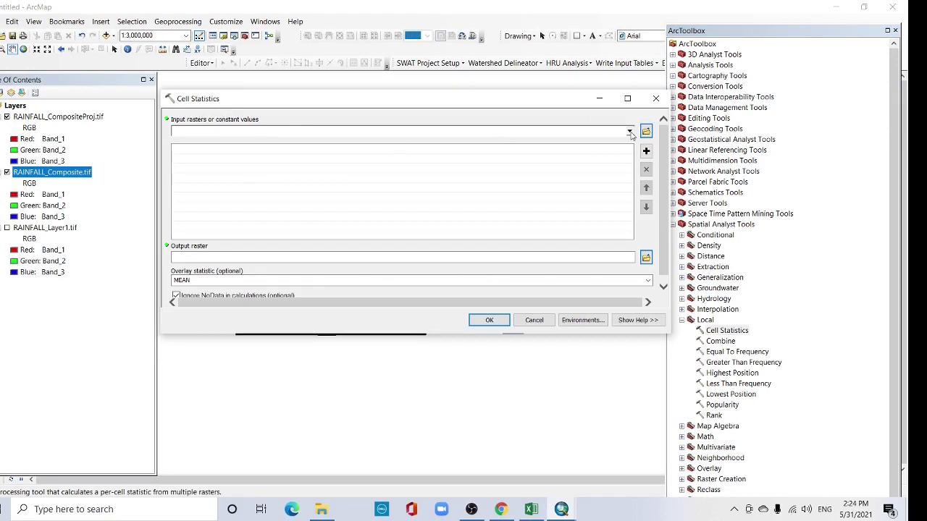
# Use RAINFALL_CompositeProj.tif as input and name the output RAINFALL2020_CompositeProj.tif
pyautogui.click(630, 131)
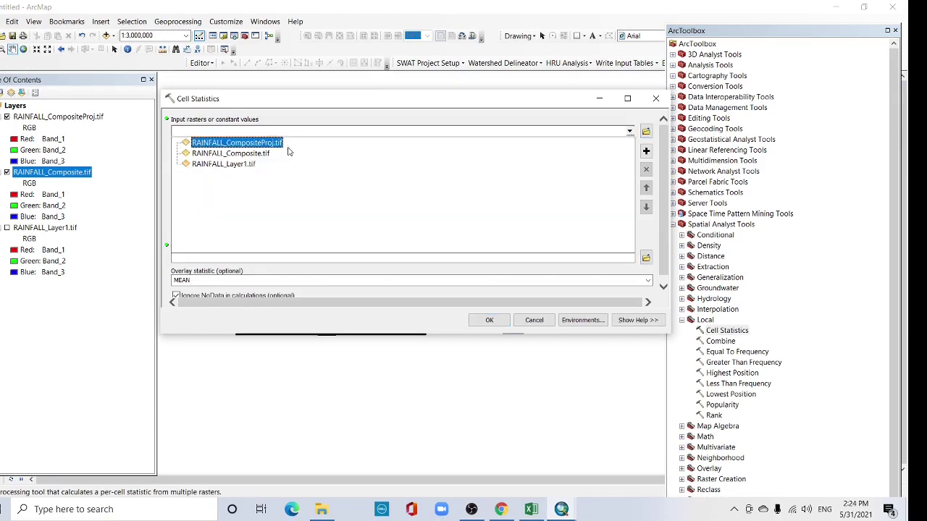
pyautogui.click(205, 144)
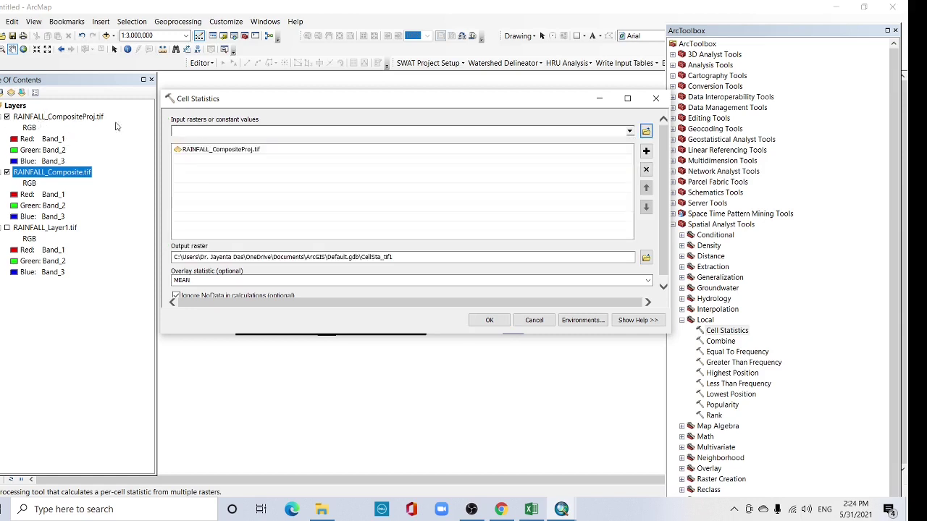
pyautogui.click(646, 258)
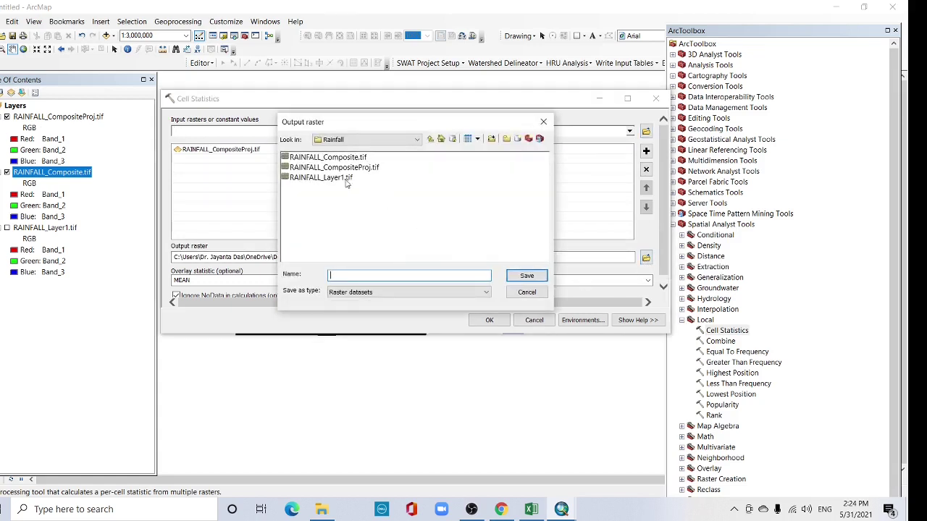
pyautogui.click(360, 168)
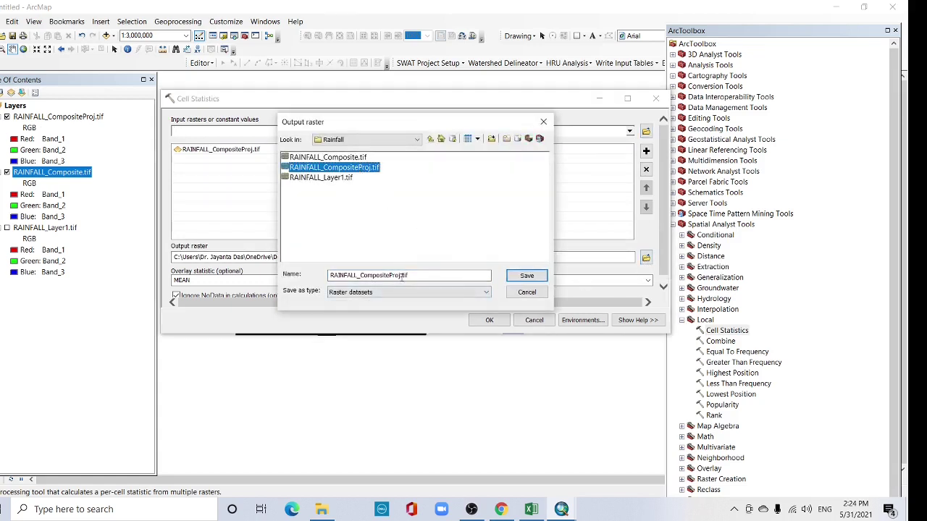
pyautogui.click(404, 276)
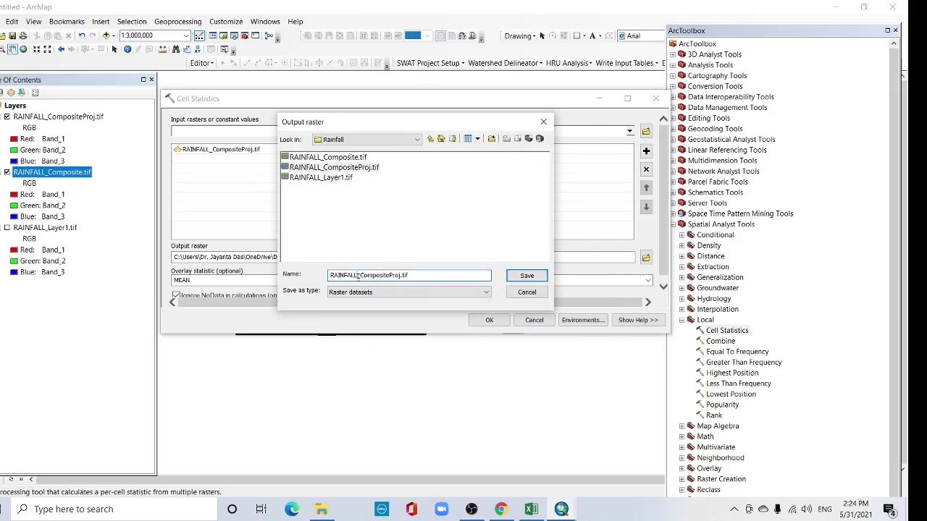
pyautogui.write('2020')
pyautogui.click(527, 275)
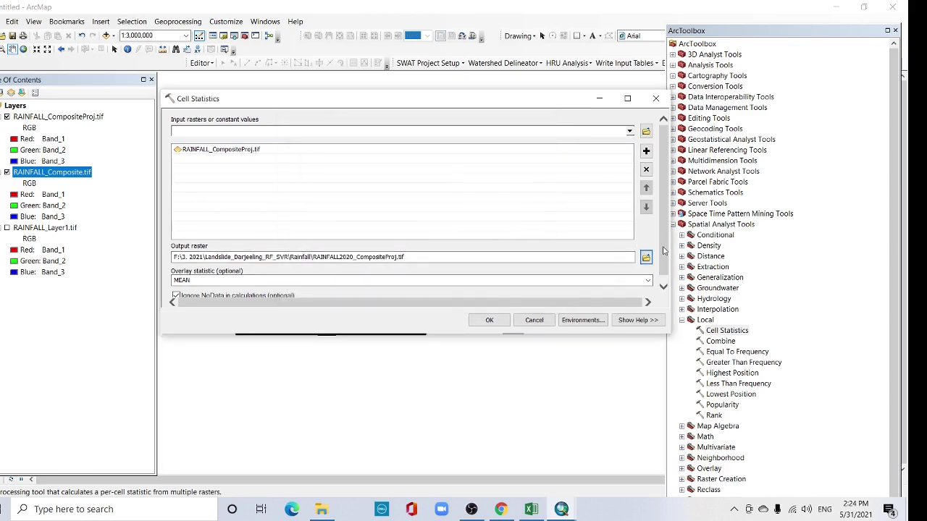
# Set the overlay statistic to SUM and run Cell Statistics
pyautogui.moveTo(664, 250); pyautogui.dragTo(666, 266)
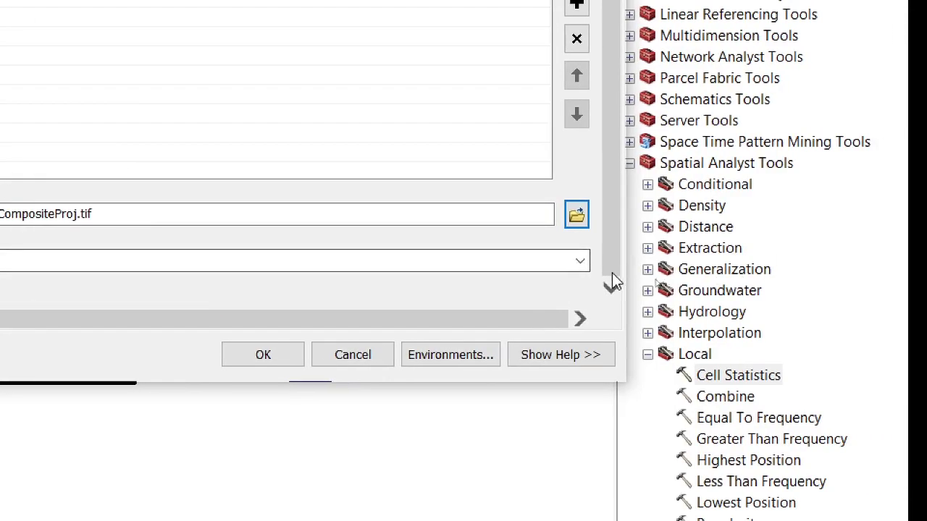
pyautogui.click(580, 262)
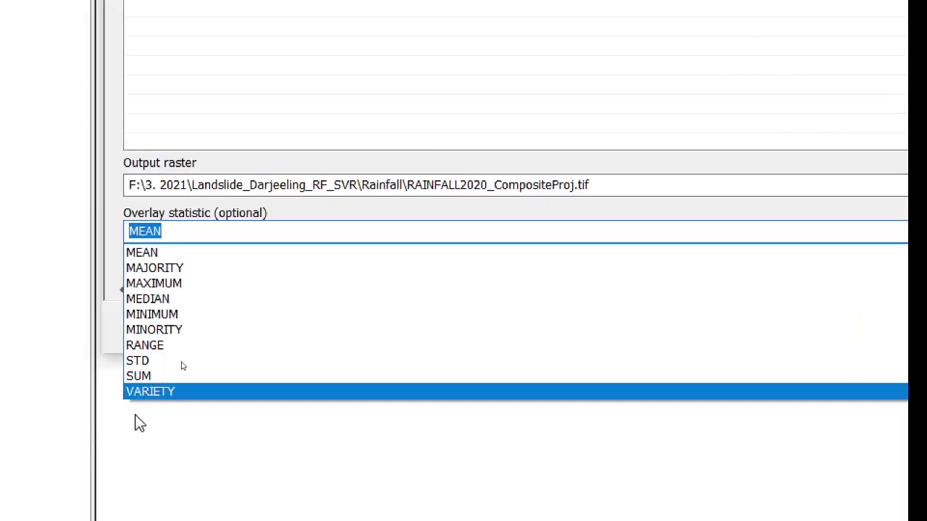
pyautogui.click(175, 377)
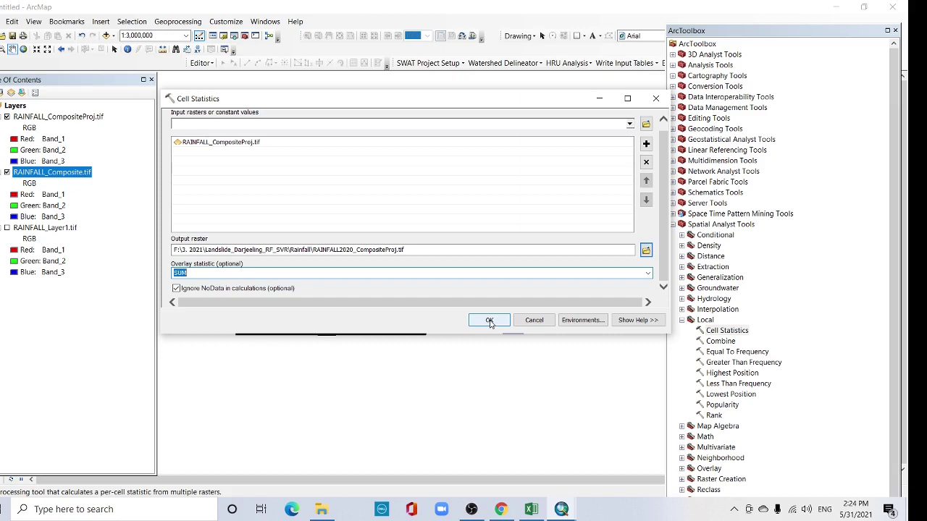
pyautogui.click(490, 321)
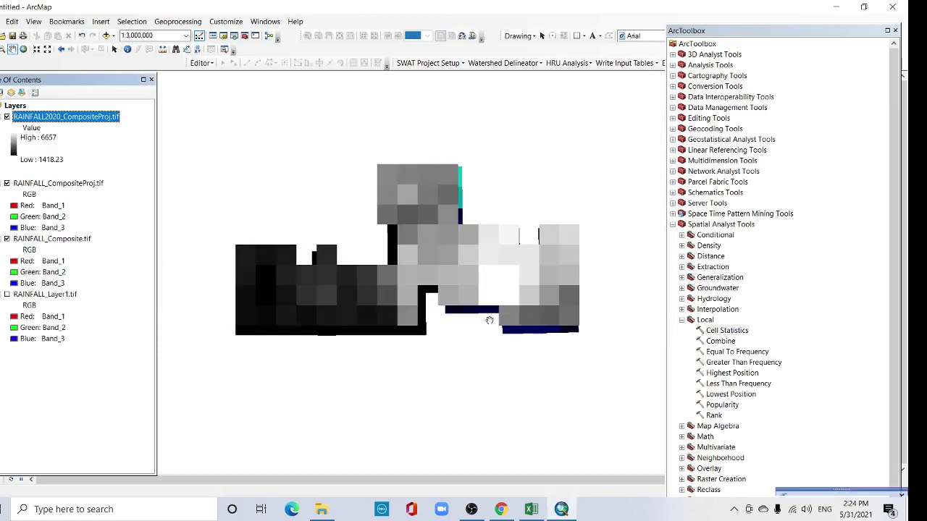
# Hide the two RGB composite layers and collapse the Spatial Analyst toolsets
pyautogui.click(7, 183)
pyautogui.click(6, 238)
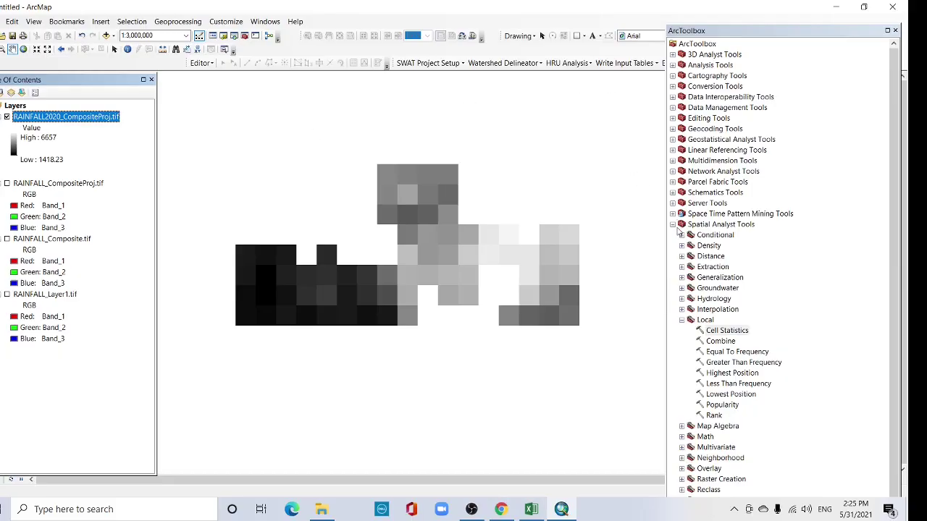
pyautogui.click(673, 224)
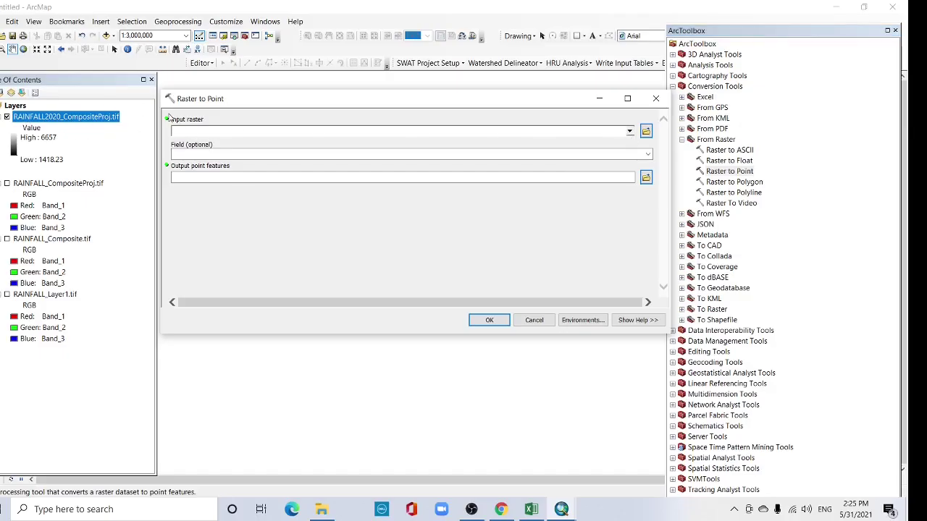
# Convert the summed 2020 raster to points saved as Annual_RF_2020 in the Rainfall folder
pyautogui.moveTo(34, 118); pyautogui.dragTo(211, 133)
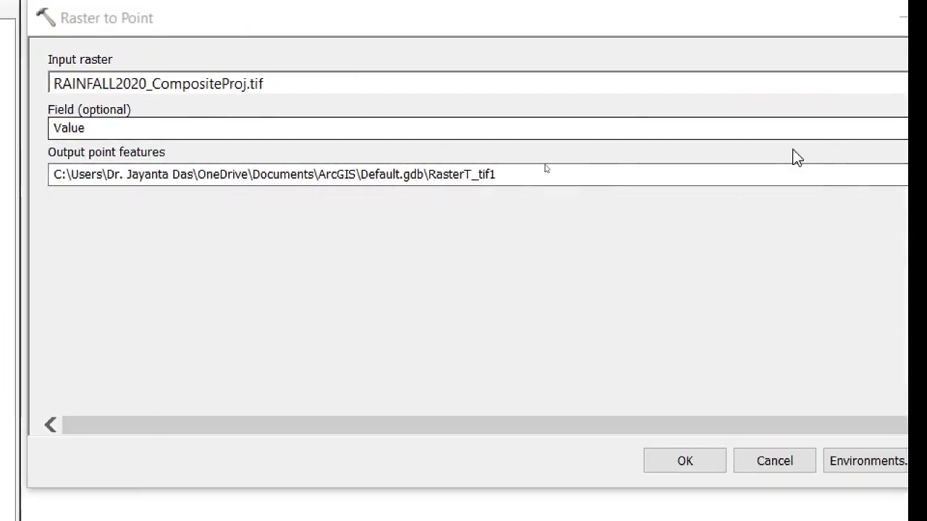
pyautogui.click(796, 176)
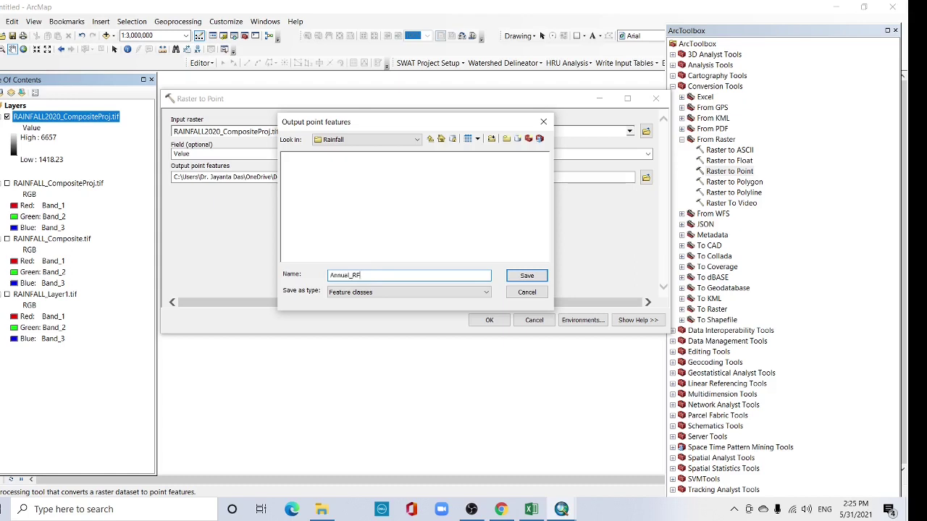
pyautogui.write('020')
pyautogui.click(526, 276)
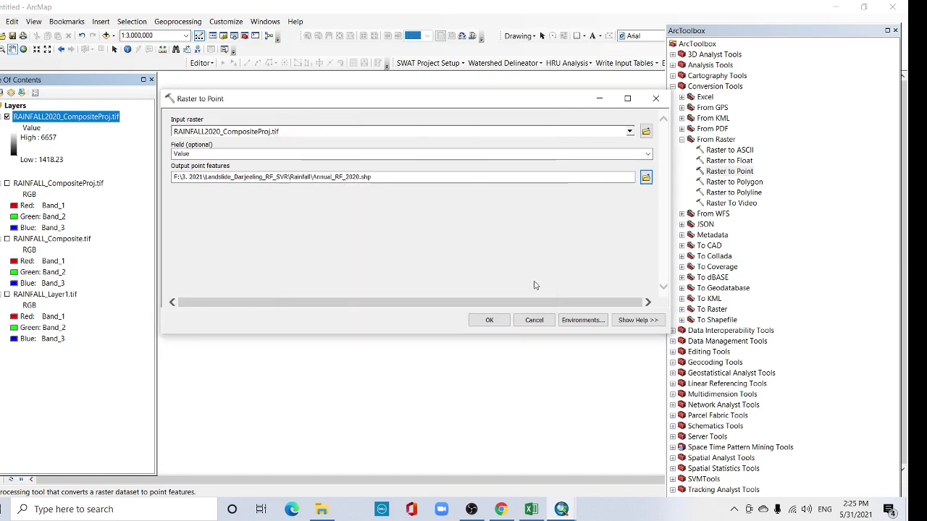
pyautogui.click(489, 319)
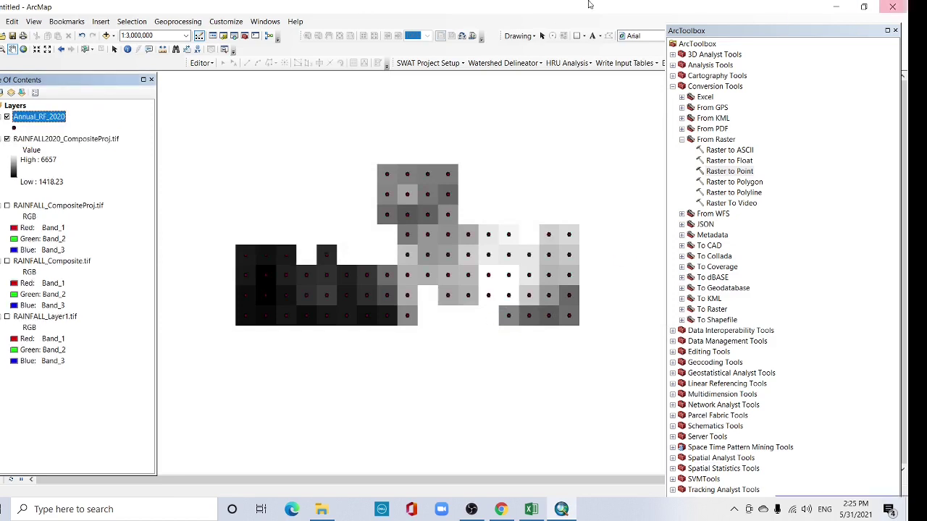
# Hide the rainfall raster and inspect the GRID_CODE values in Annual_RF_2020's attribute table
pyautogui.click(7, 139)
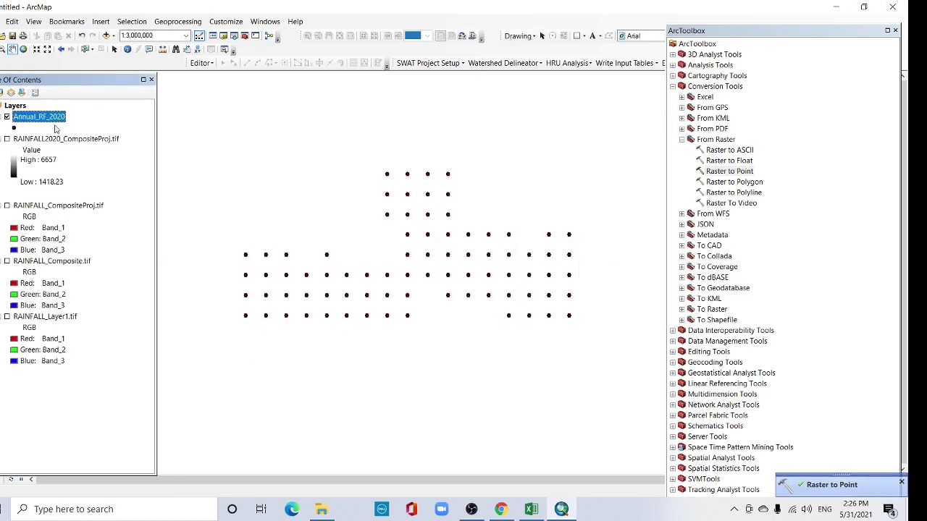
pyautogui.rightClick(40, 122)
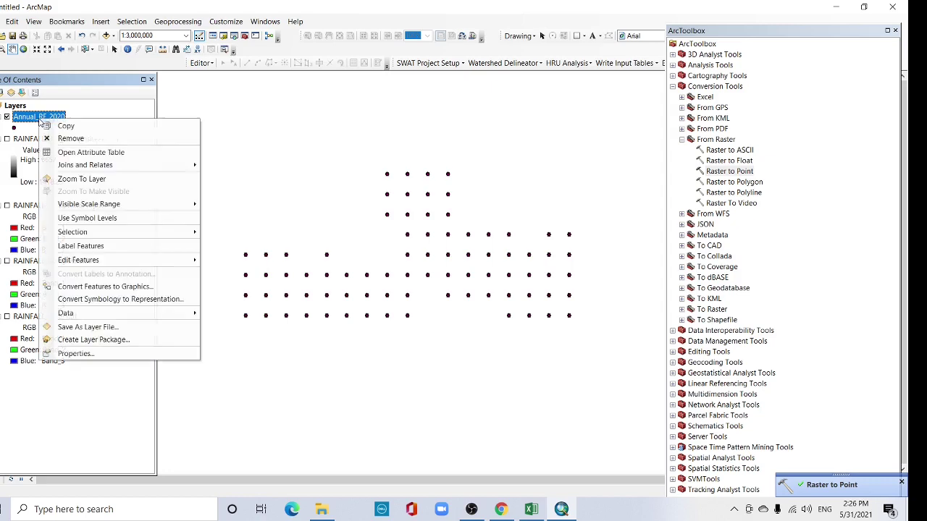
pyautogui.click(104, 150)
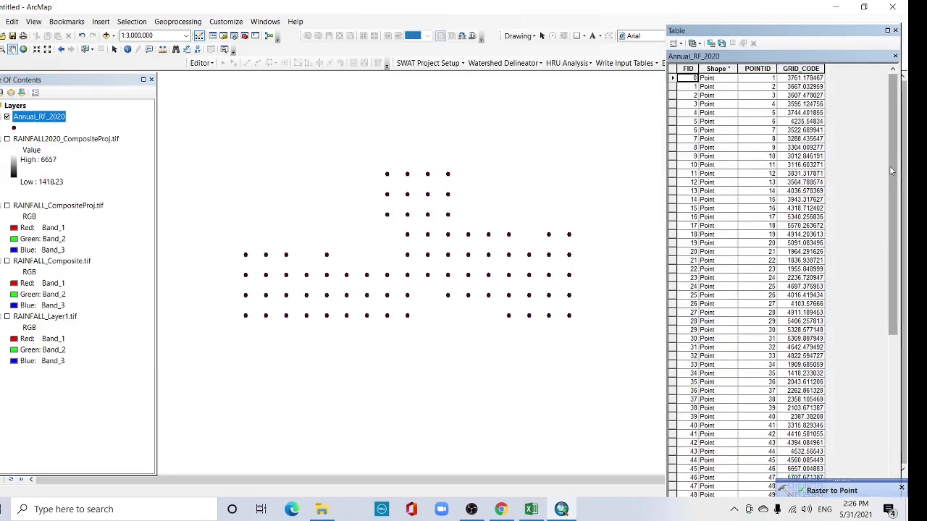
pyautogui.click(800, 69)
pyautogui.moveTo(894, 170); pyautogui.dragTo(908, 126)
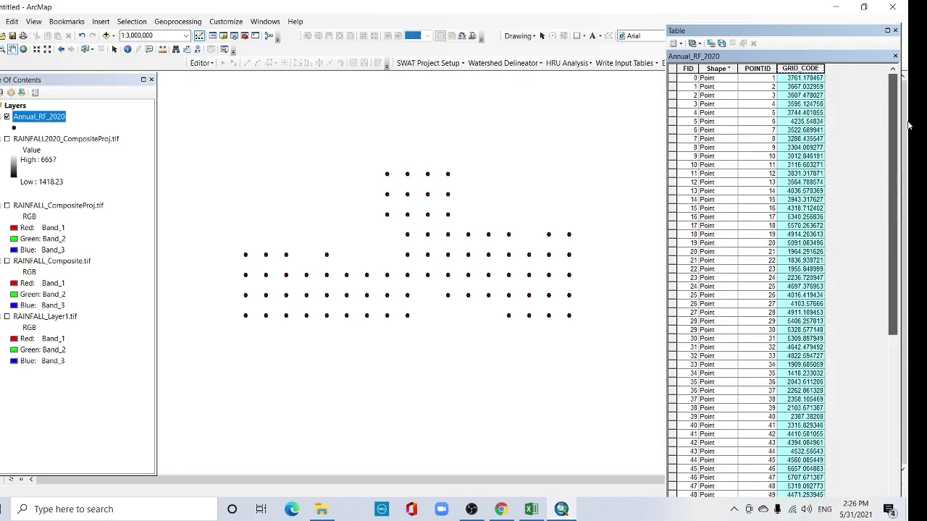
pyautogui.click(895, 31)
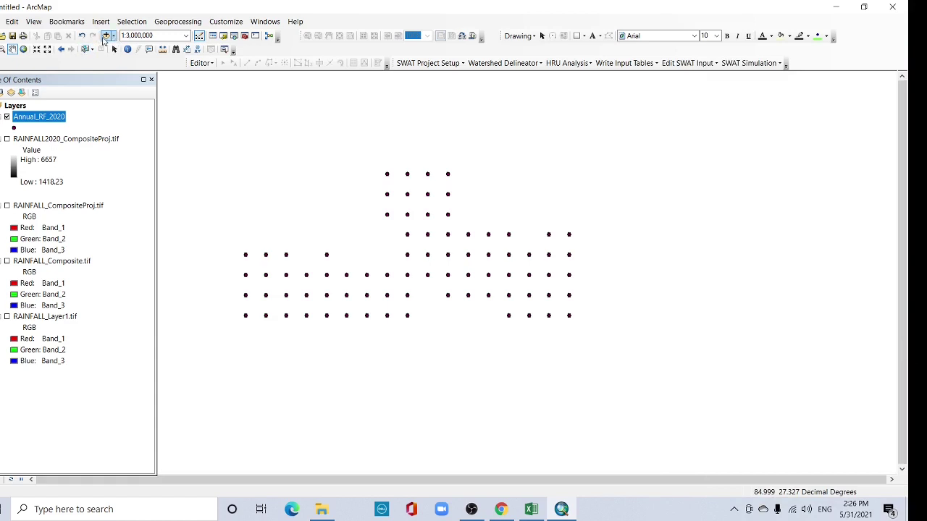
# Add Darjeeling.shp from the Landslide_Darjeeling_RF_SVR folder to the map
pyautogui.click(106, 36)
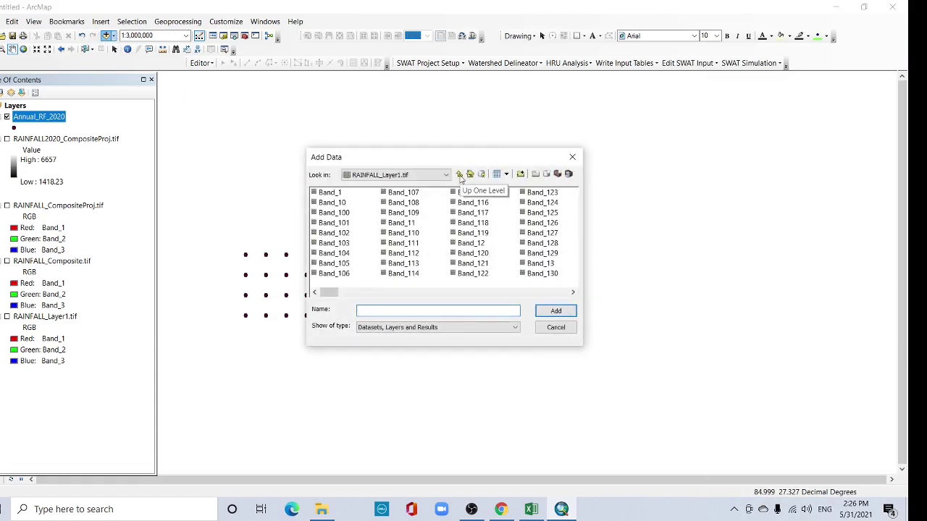
pyautogui.click(460, 176)
pyautogui.click(460, 176)
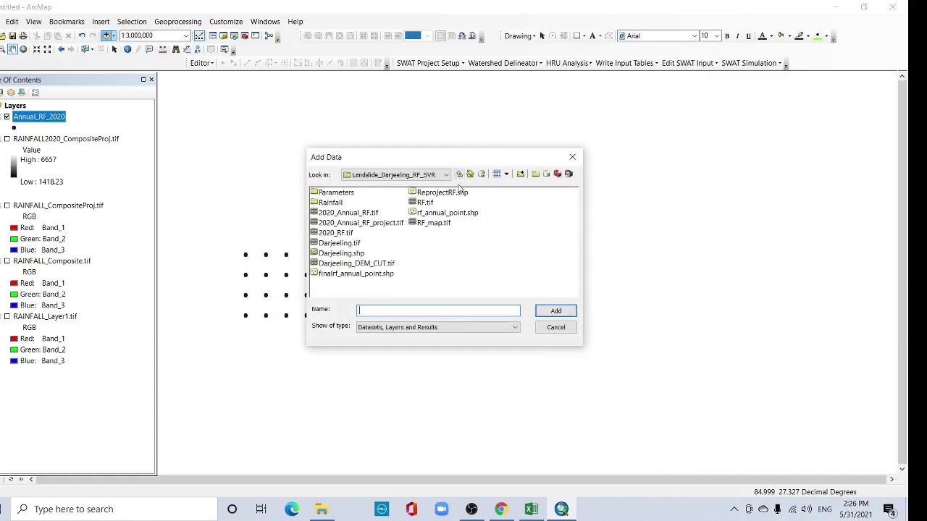
pyautogui.click(346, 254)
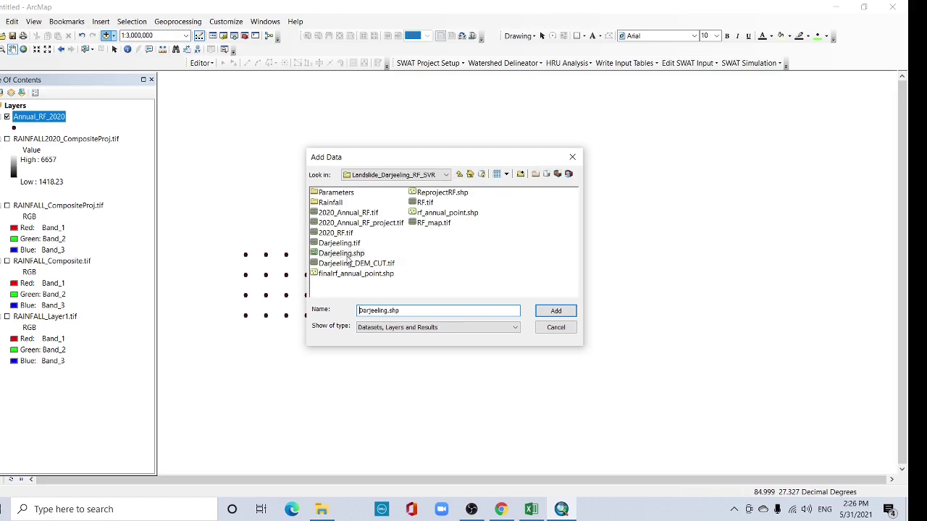
pyautogui.click(555, 310)
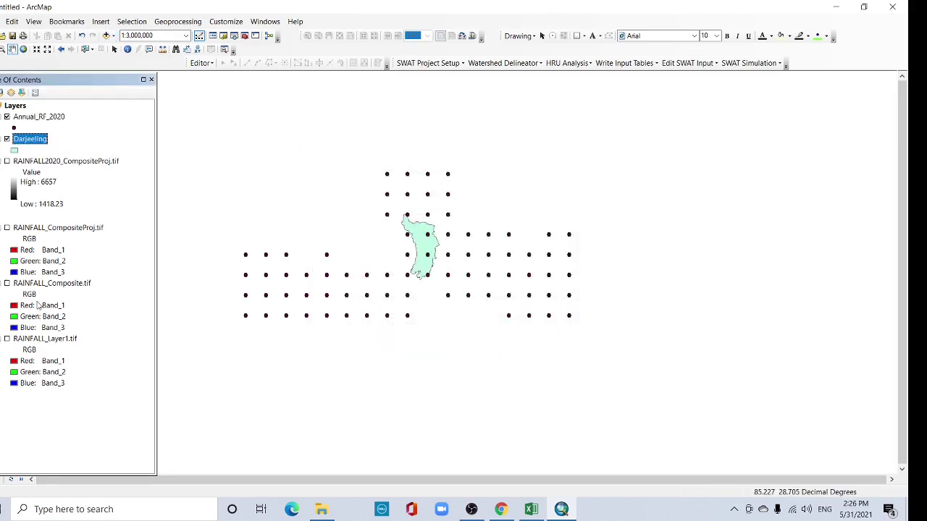
# Go to Research (F:) > 3. 2021 > Landslide_Darjeeling_RF_SVR and open Parameter_all
pyautogui.click(322, 509)
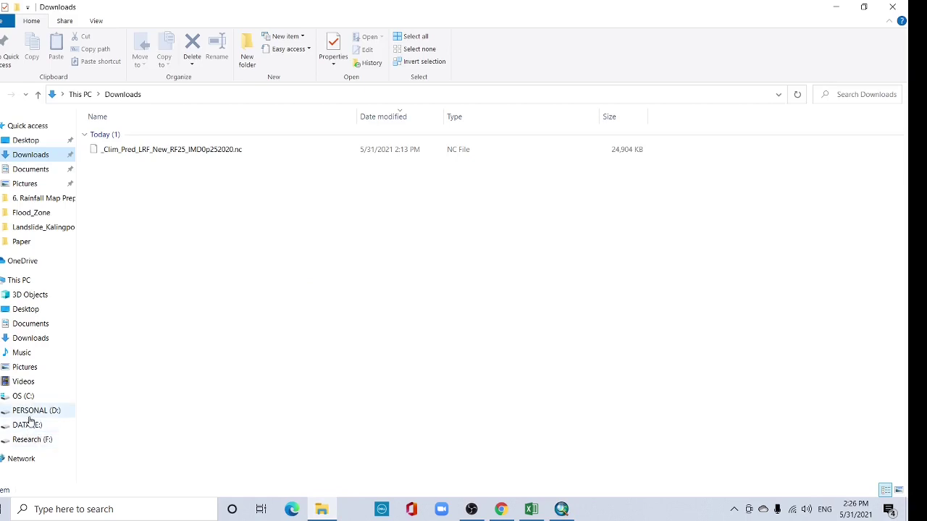
pyautogui.click(34, 441)
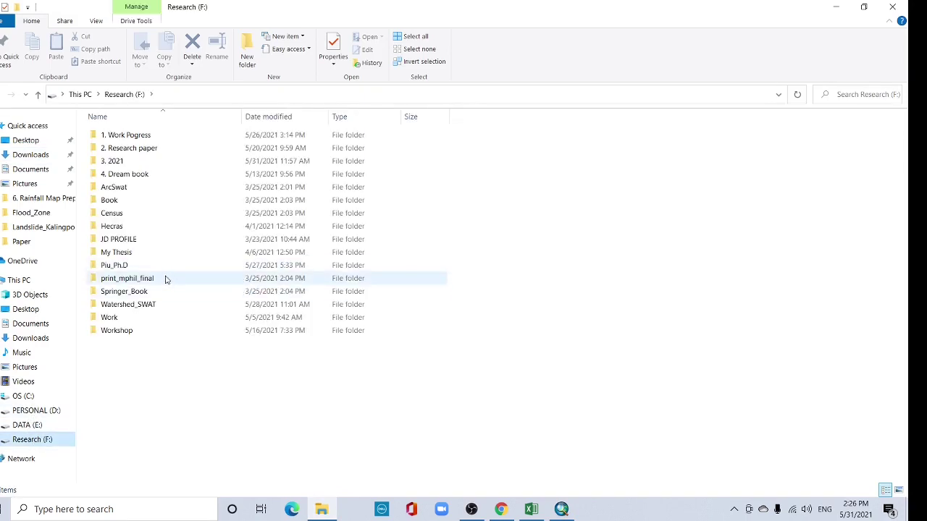
pyautogui.doubleClick(134, 162)
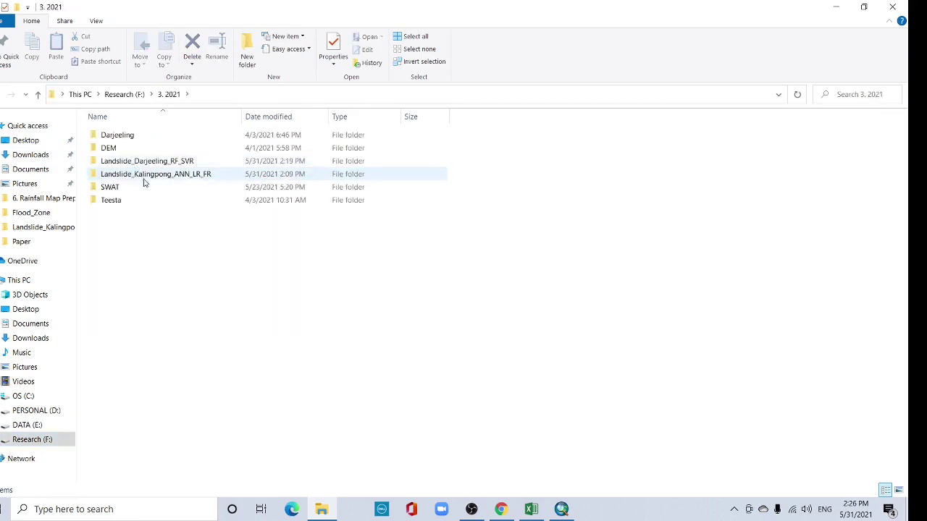
pyautogui.doubleClick(152, 165)
pyautogui.scroll(-3, 217, 435)
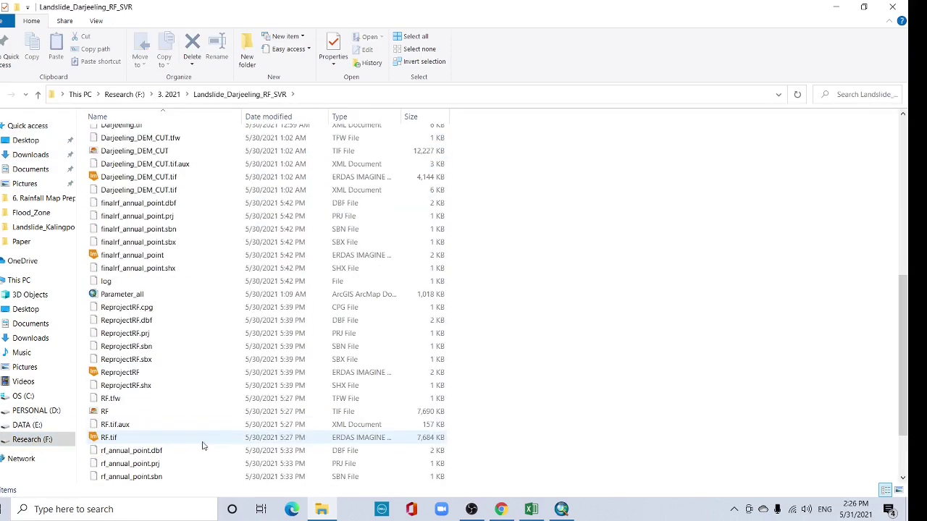
pyautogui.click(133, 295)
pyautogui.doubleClick(133, 295)
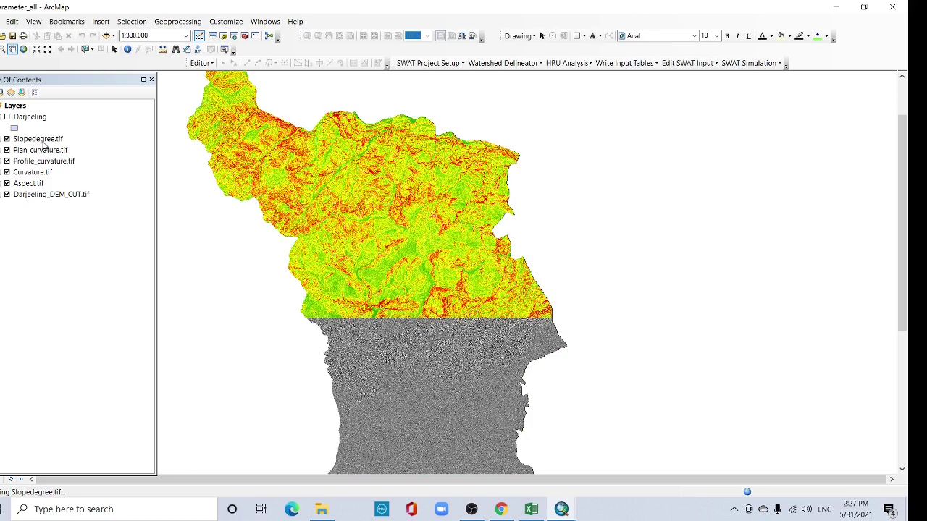
# Check Slopedegree.tif's 12.5 cell size in its properties, then return to the Untitled ArcMap window
pyautogui.click(42, 142)
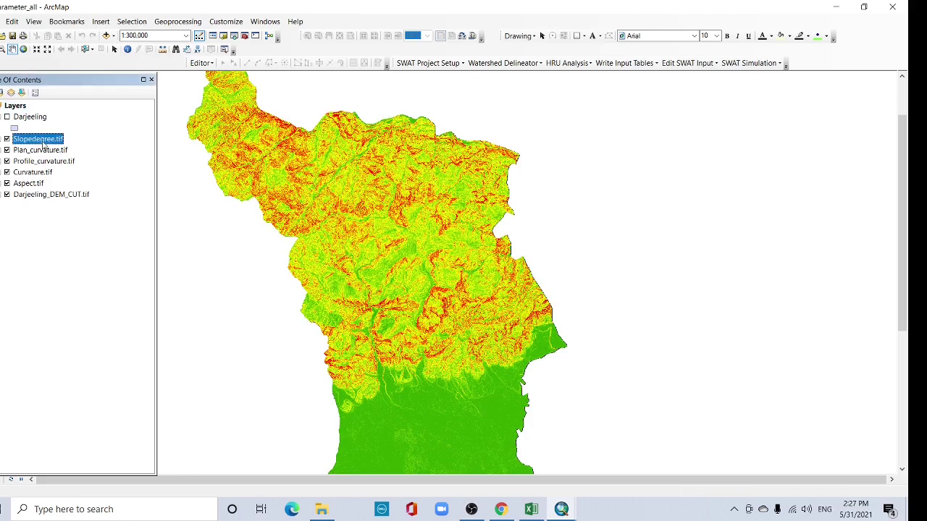
pyautogui.rightClick(42, 143)
pyautogui.click(78, 309)
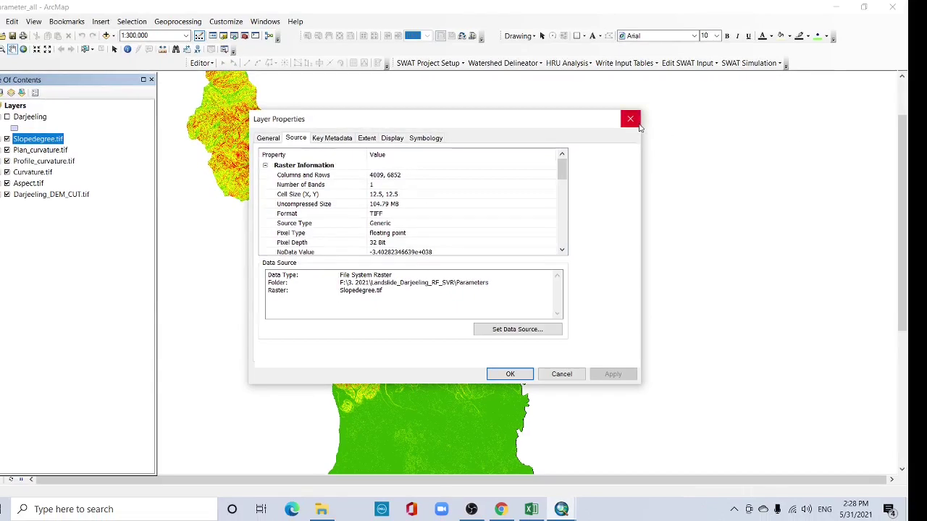
pyautogui.click(858, 6)
pyautogui.moveTo(572, 515)
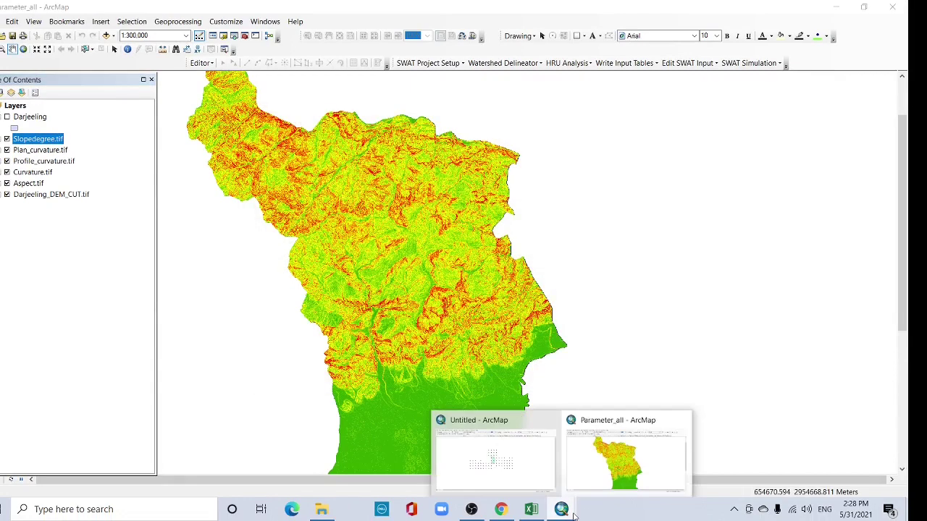
pyautogui.click(529, 471)
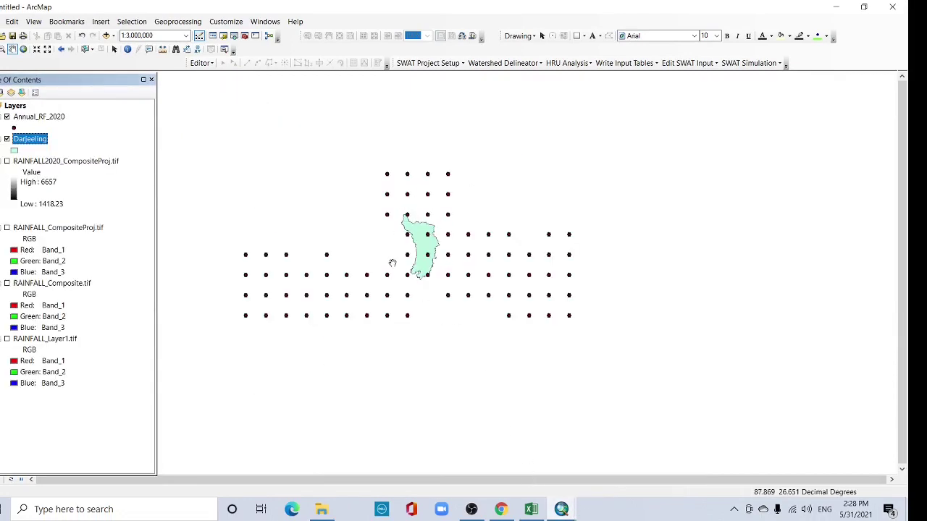
# Show ArcToolbox and launch IDW from Spatial Analyst Tools > Interpolation
pyautogui.click(244, 36)
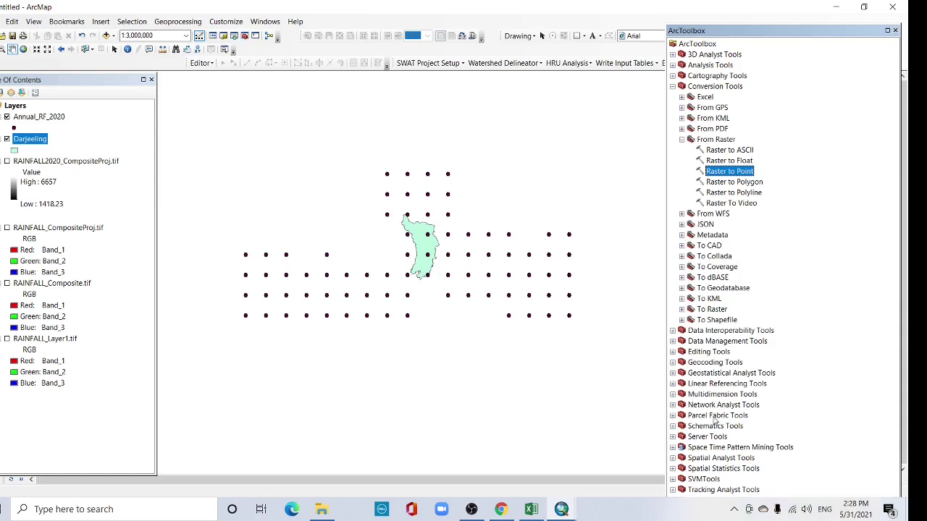
pyautogui.click(673, 459)
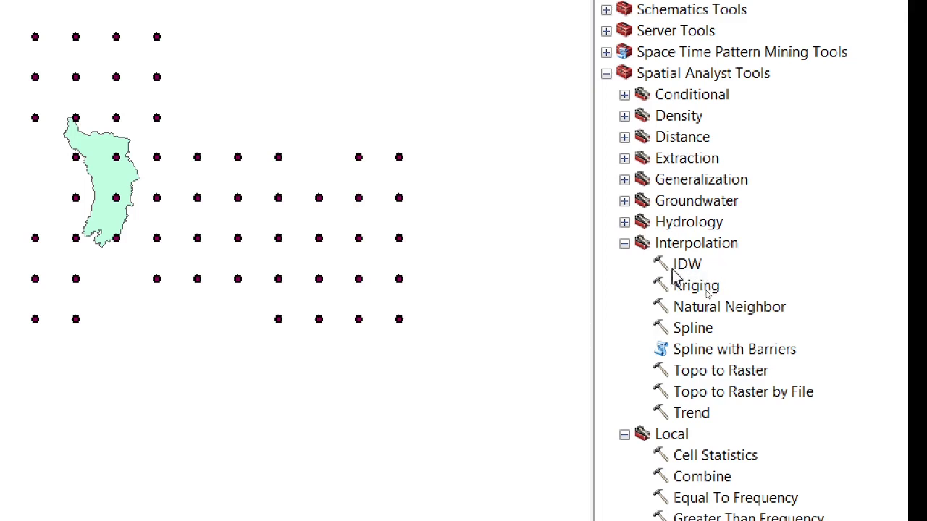
pyautogui.doubleClick(688, 264)
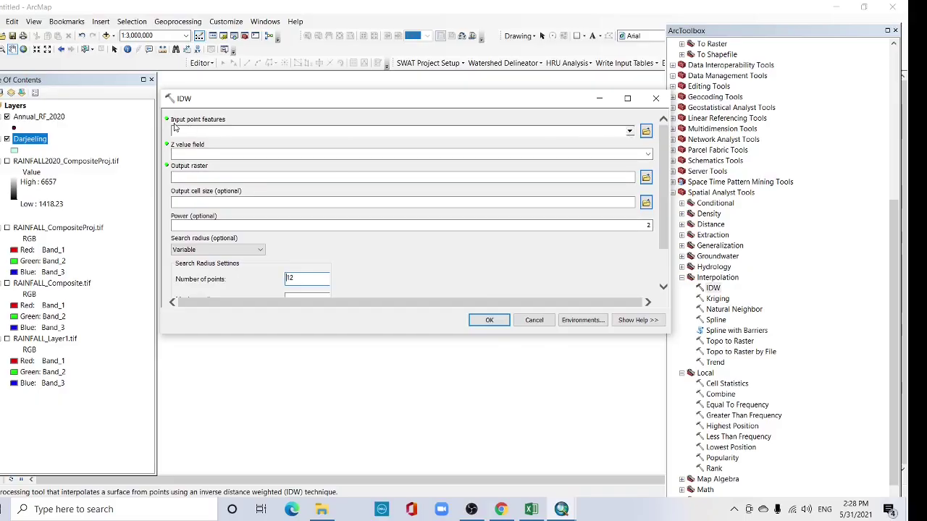
# Set IDW to use Annual_RF_2020 points, GRID_CODE as Z value, and 12.5 output cell size
pyautogui.click(633, 132)
pyautogui.click(226, 147)
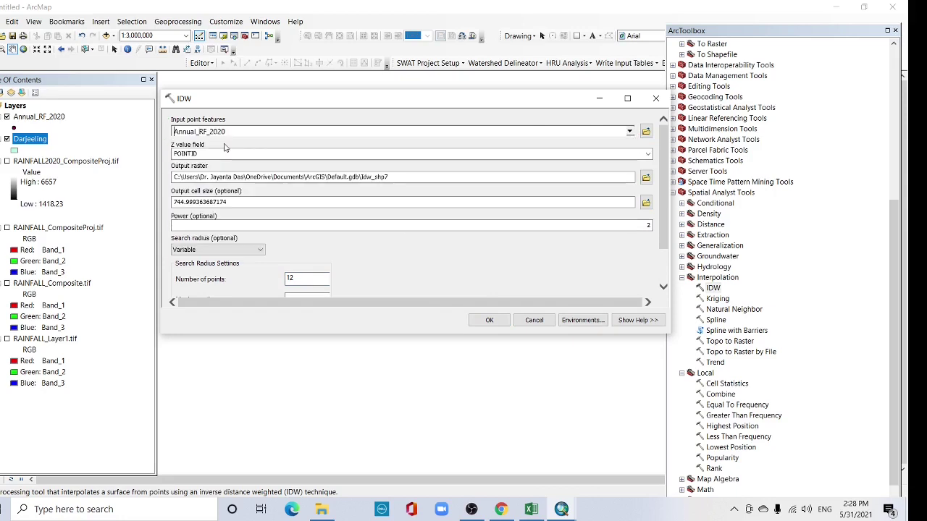
pyautogui.click(647, 154)
pyautogui.click(196, 173)
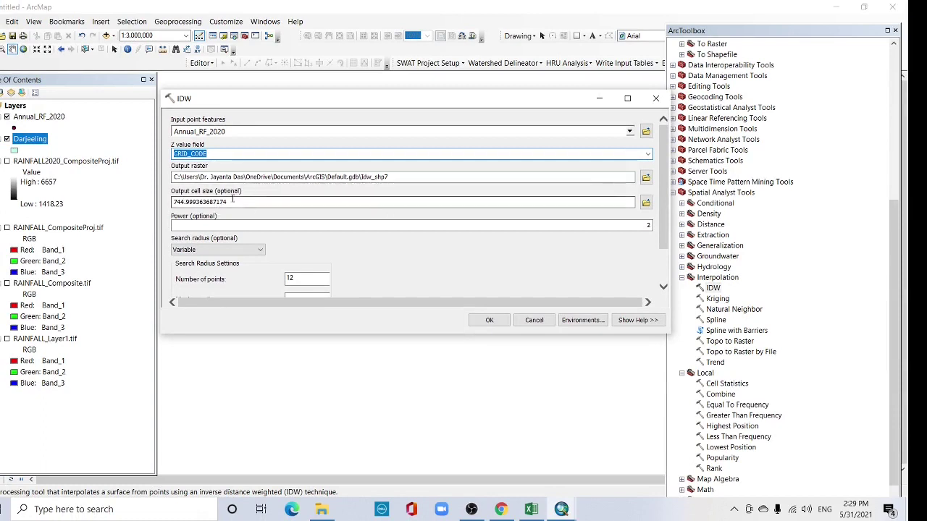
pyautogui.moveTo(233, 201); pyautogui.dragTo(174, 202)
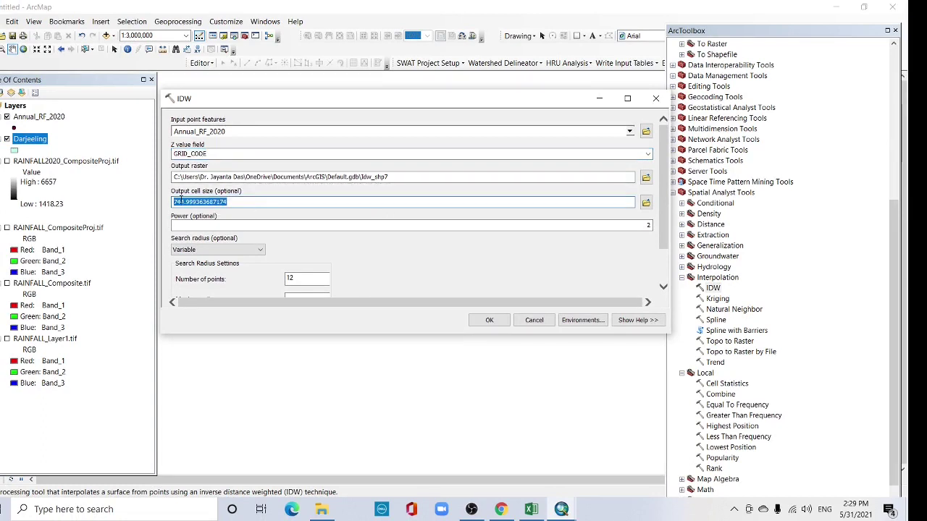
pyautogui.write('12.5')
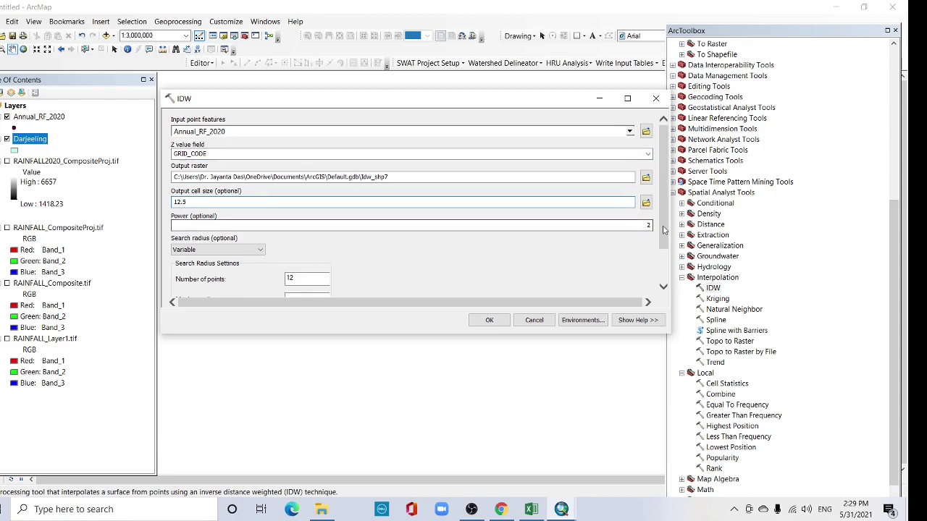
pyautogui.moveTo(663, 230); pyautogui.dragTo(673, 284)
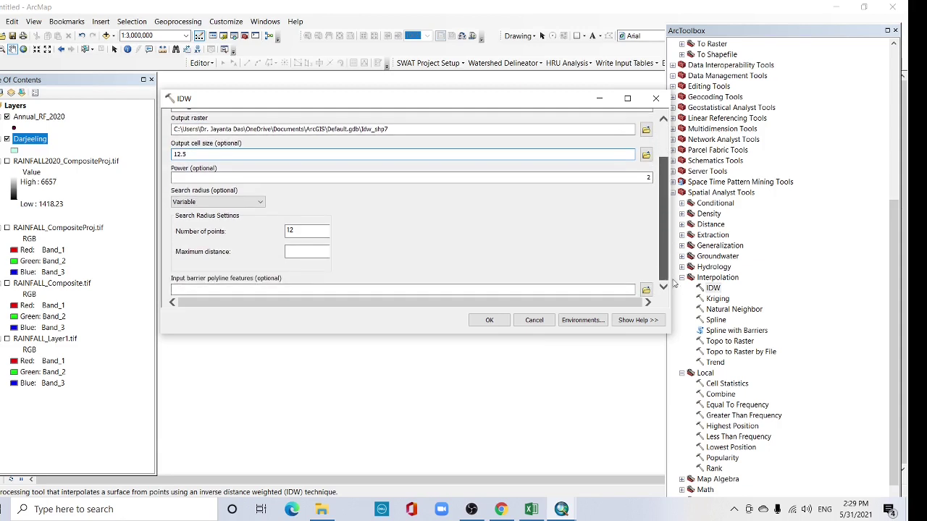
# Set the IDW environment's Processing Extent and Raster Analysis Mask both to the Darjeeling layer
pyautogui.click(582, 320)
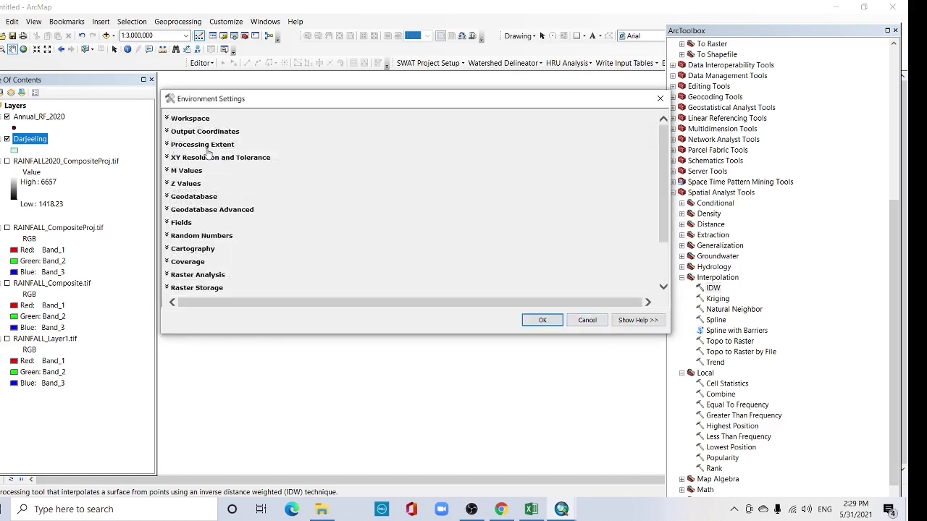
pyautogui.click(206, 145)
pyautogui.click(365, 168)
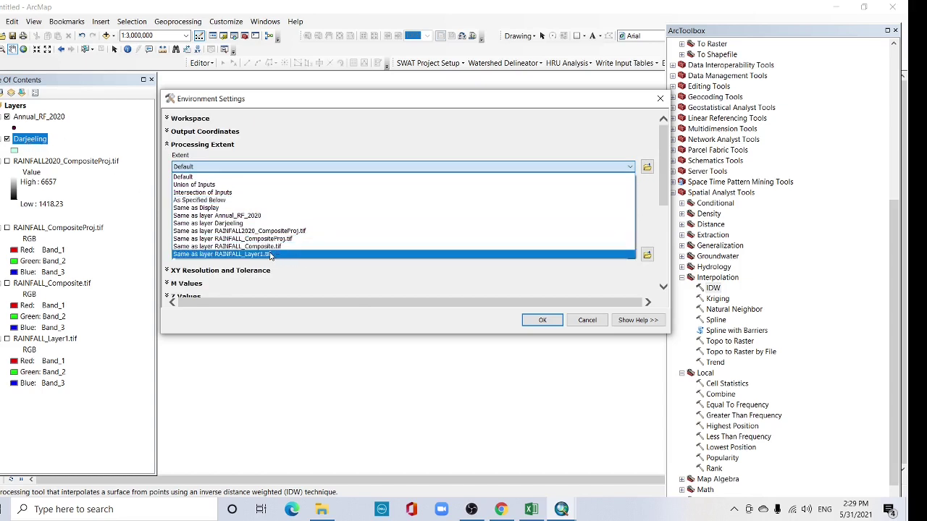
pyautogui.click(229, 224)
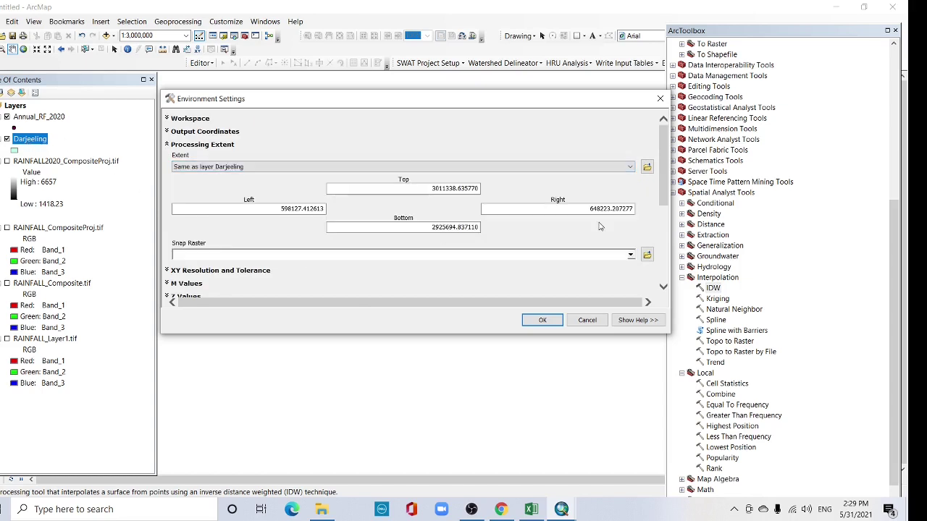
pyautogui.moveTo(666, 197); pyautogui.dragTo(616, 292)
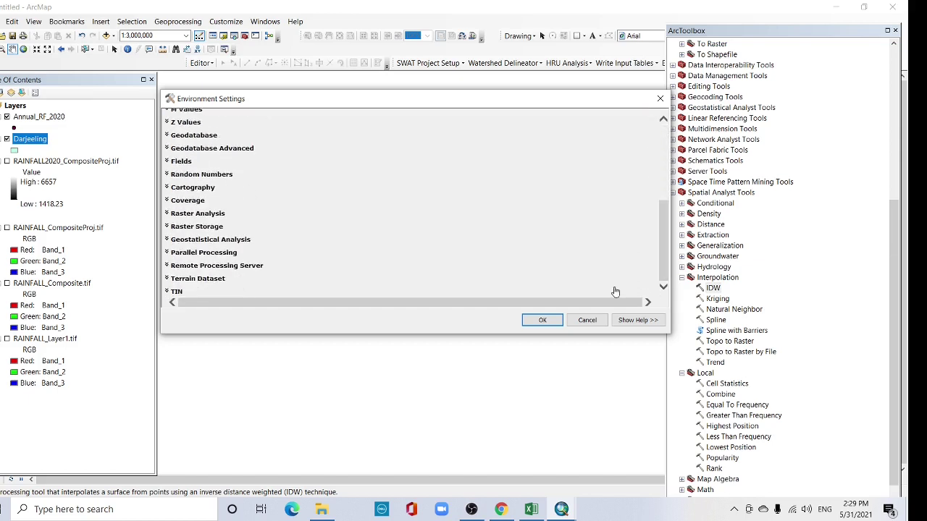
pyautogui.click(200, 215)
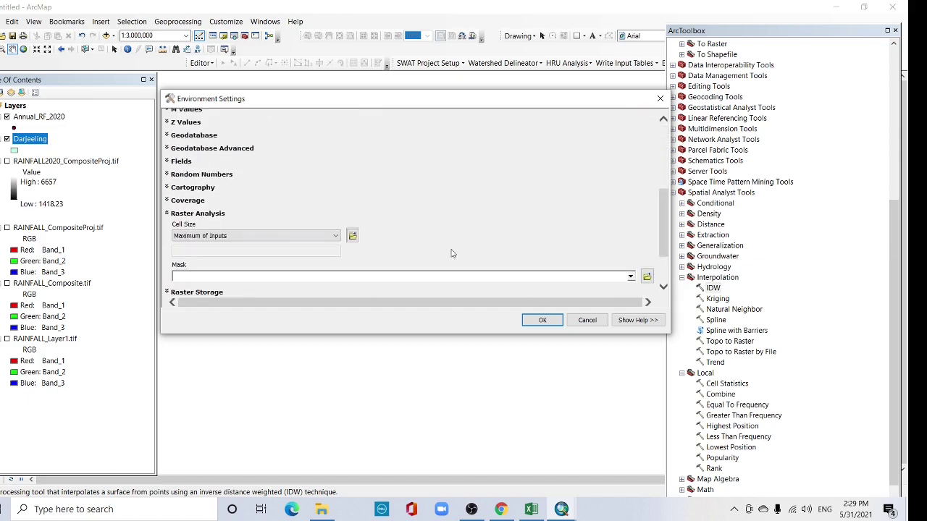
pyautogui.click(631, 277)
pyautogui.click(288, 297)
pyautogui.click(544, 322)
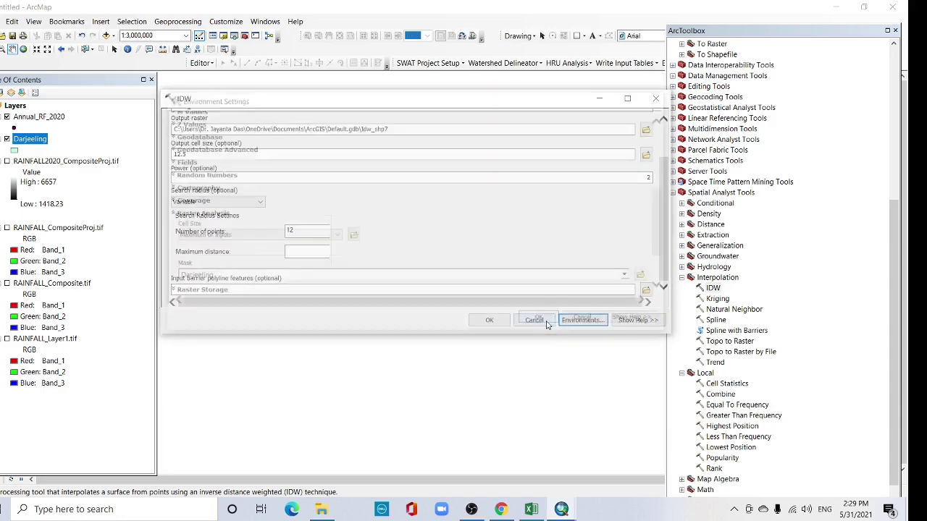
# Run IDW to produce Idw_shp7, then change the Darjeeling boundary symbol to Hollow
pyautogui.click(488, 320)
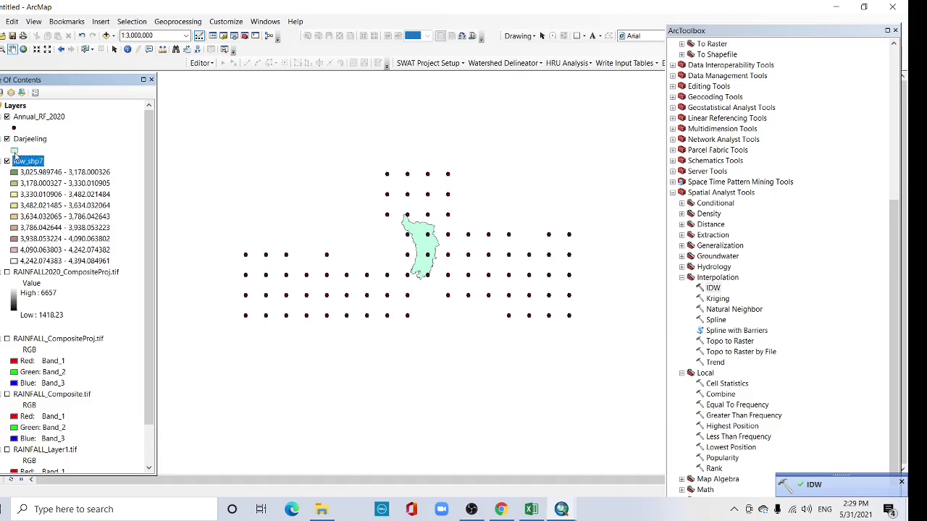
pyautogui.click(15, 150)
pyautogui.click(678, 90)
pyautogui.click(746, 288)
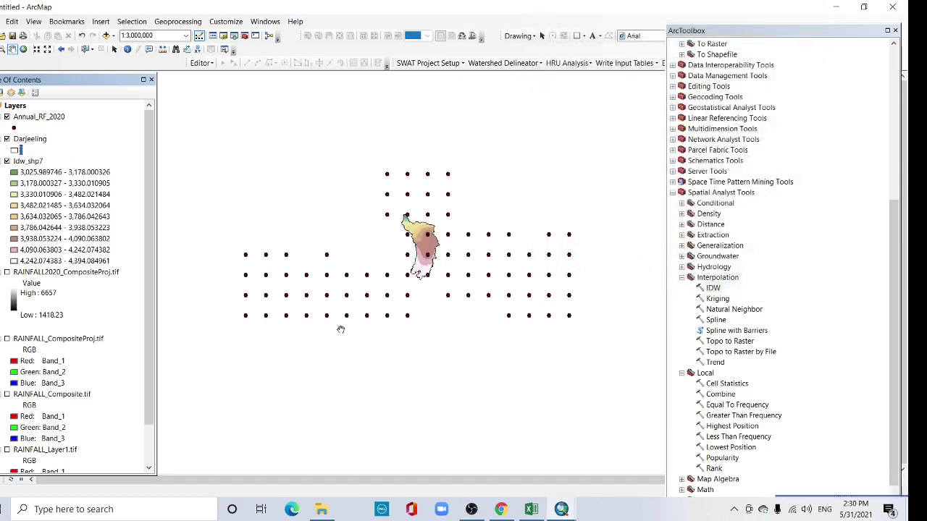
# Zoom to the Idw_shp7 layer and review its rainfall class ranges in the legend
pyautogui.rightClick(34, 163)
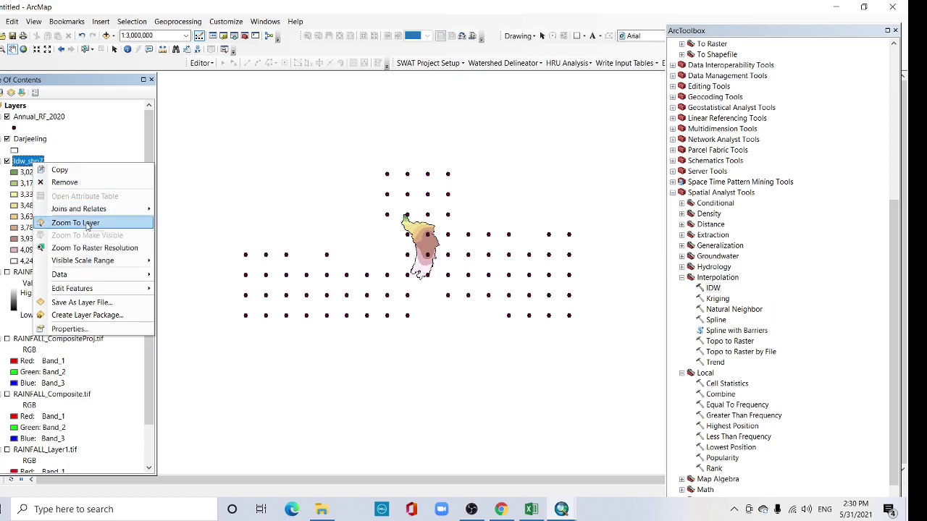
pyautogui.click(76, 223)
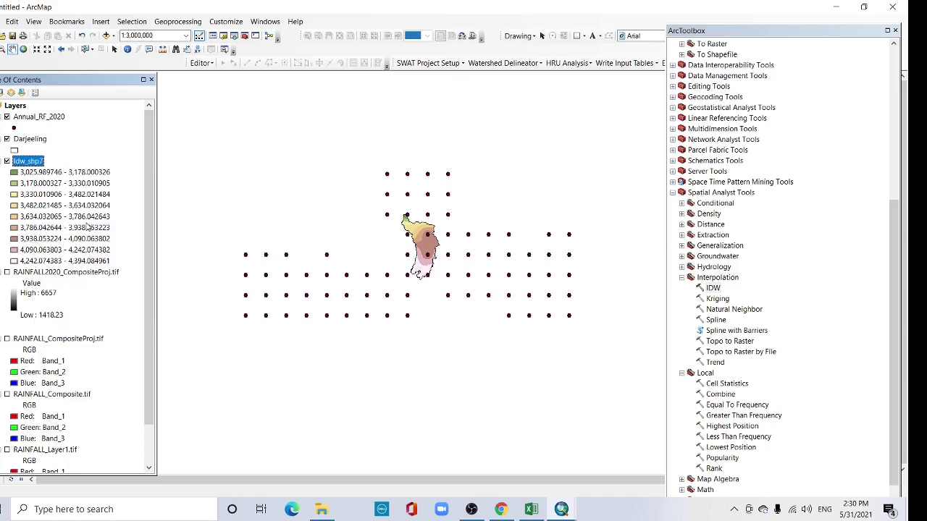
pyautogui.click(37, 260)
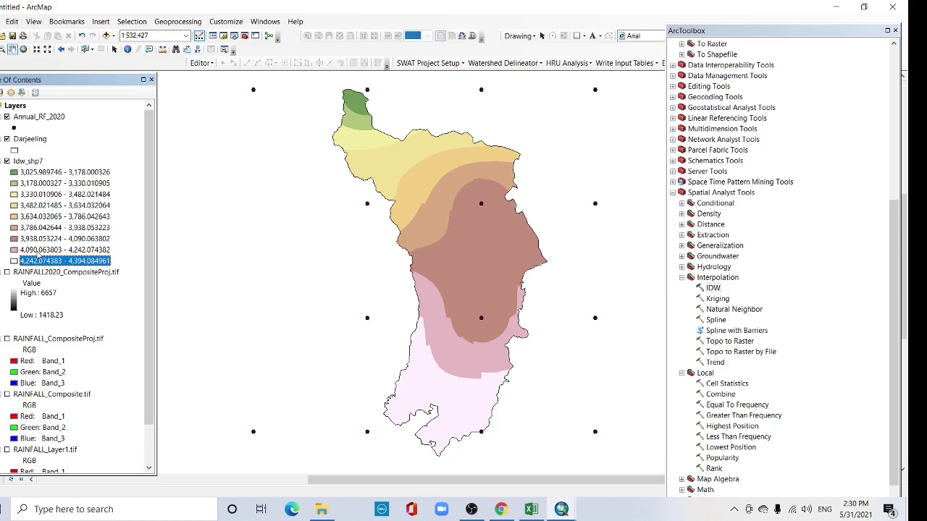
pyautogui.click(39, 250)
pyautogui.click(41, 238)
pyautogui.click(42, 227)
pyautogui.click(43, 216)
pyautogui.click(42, 205)
pyautogui.click(44, 196)
pyautogui.click(46, 183)
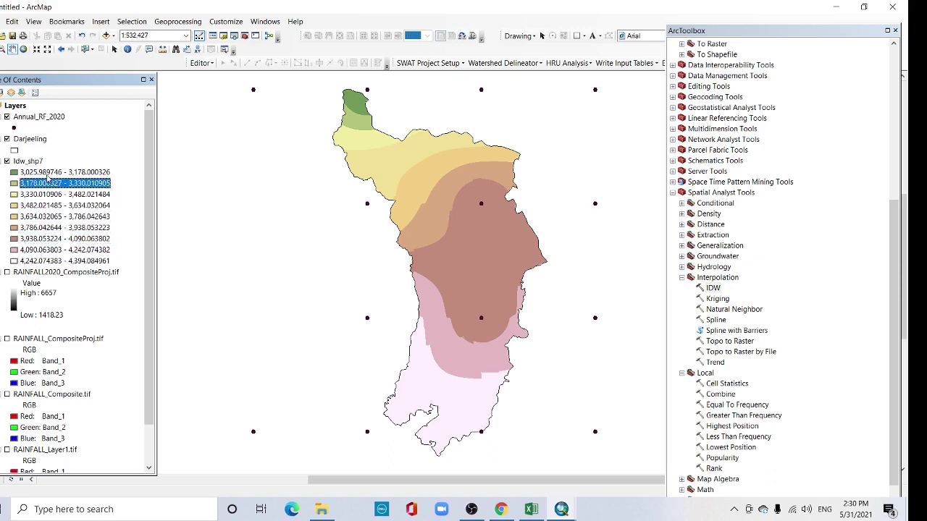
pyautogui.click(49, 173)
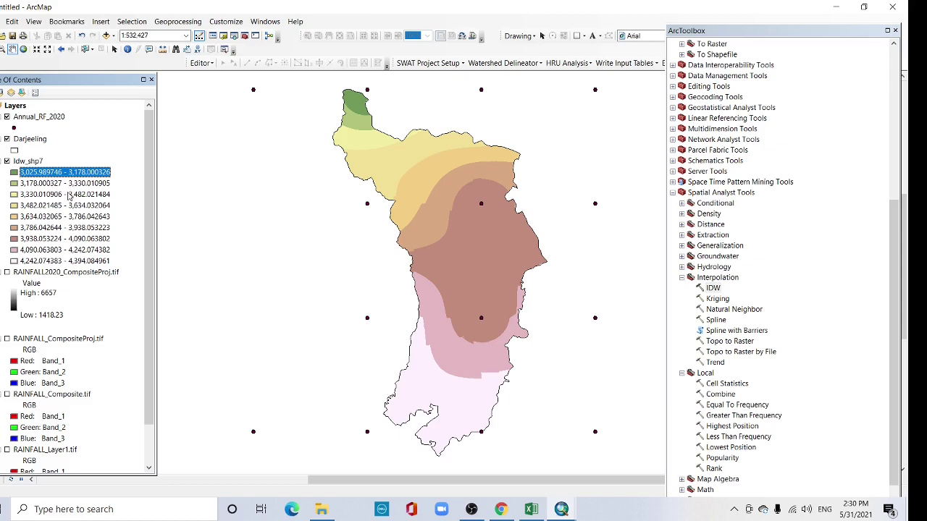
# Open the Export Raster Data settings for the Idw_shp7 layer
pyautogui.click(31, 161)
pyautogui.rightClick(30, 162)
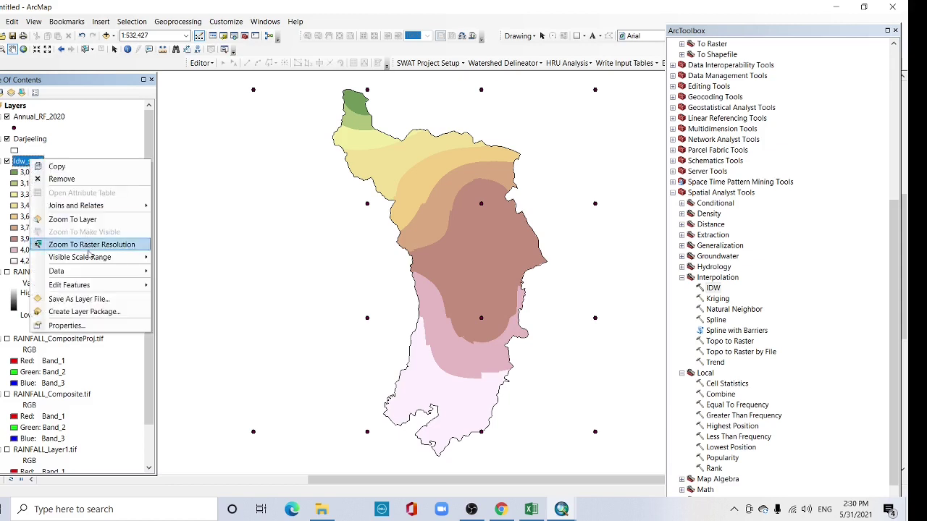
pyautogui.moveTo(92, 271)
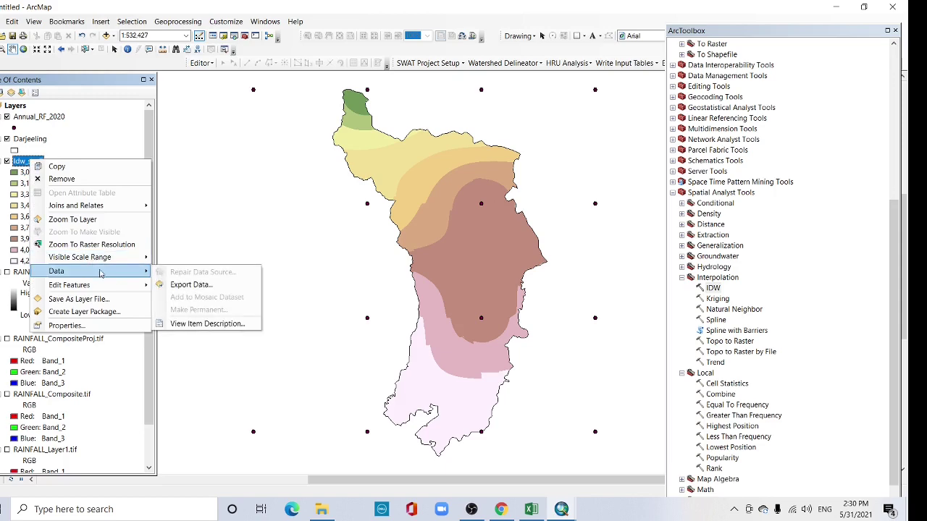
pyautogui.click(190, 285)
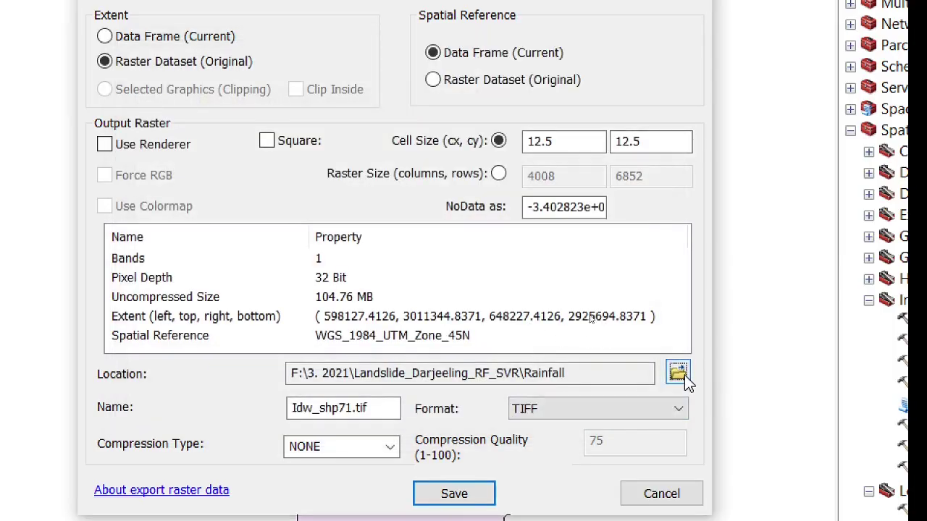
# Set the export location to the Parameters folder under Landslide_Darjeeling_RF_SVR
pyautogui.click(586, 313)
pyautogui.click(424, 96)
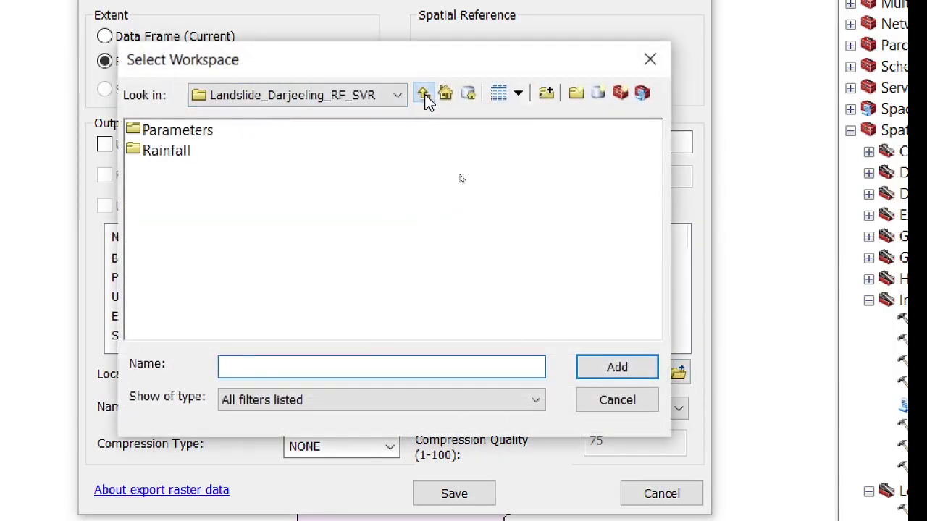
pyautogui.click(139, 132)
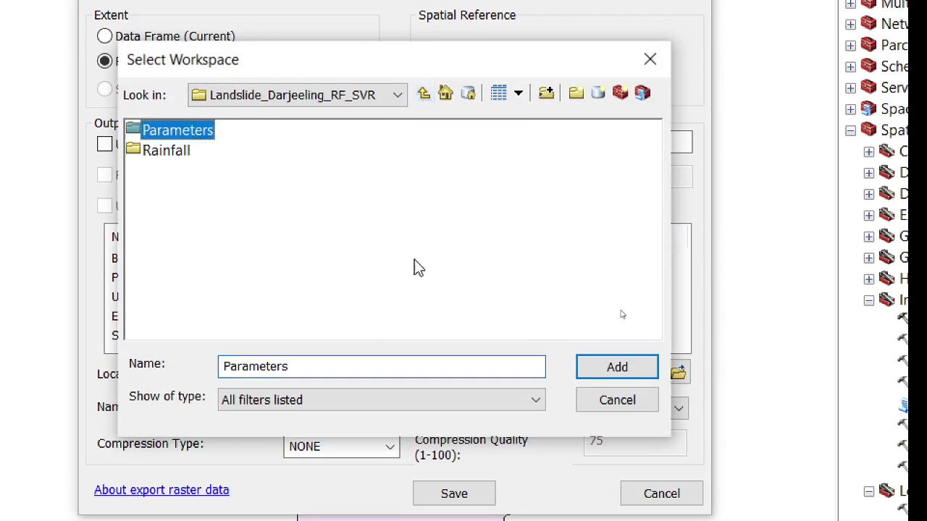
pyautogui.click(617, 368)
# Name the output Annual_rainfall_2020, save it as TIFF, and add it to the map
pyautogui.doubleClick(326, 408)
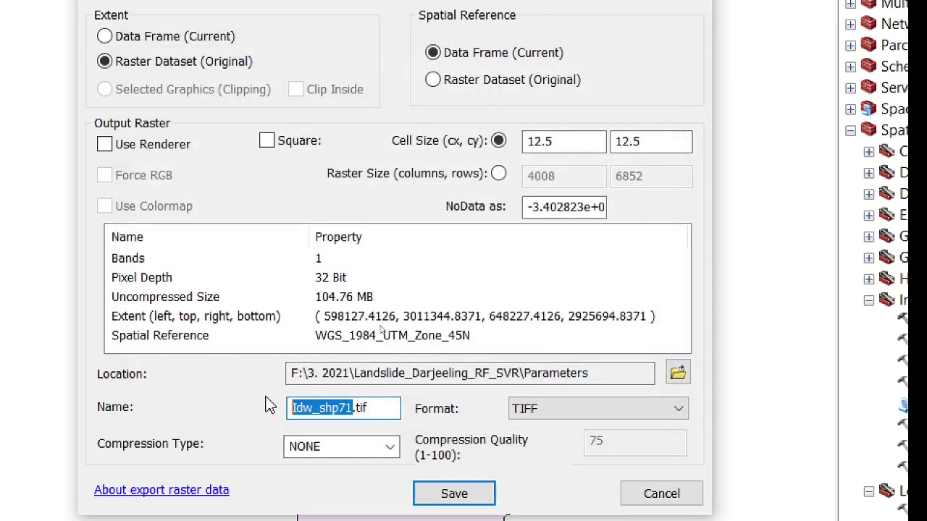
pyautogui.write('A')
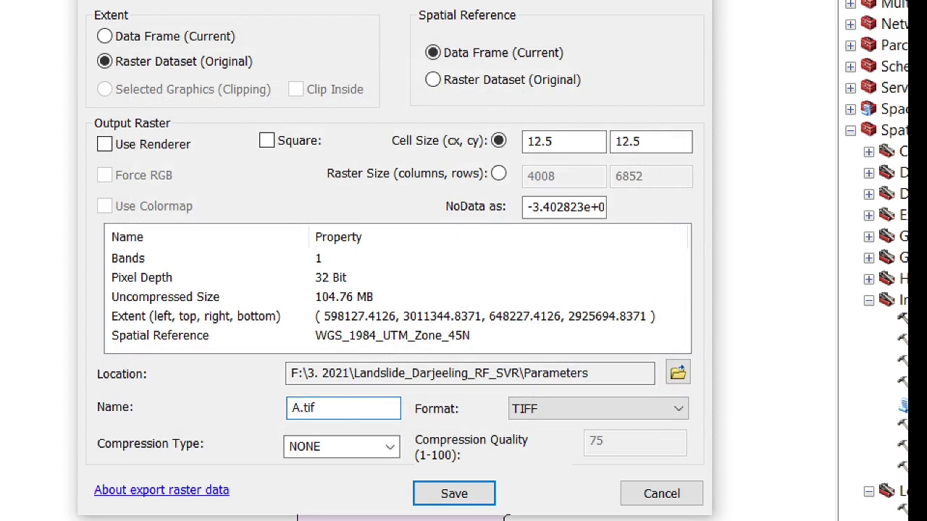
pyautogui.write('nnual_rainfall_')
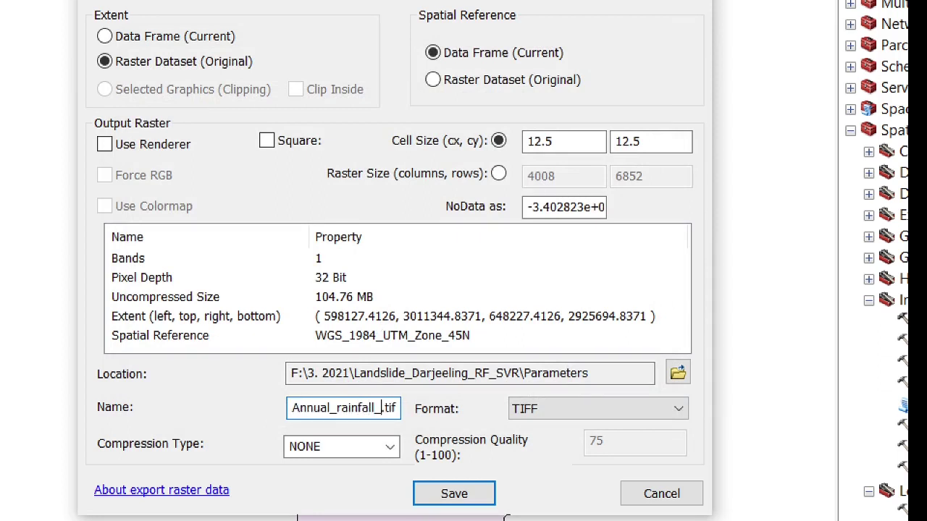
pyautogui.write('2020')
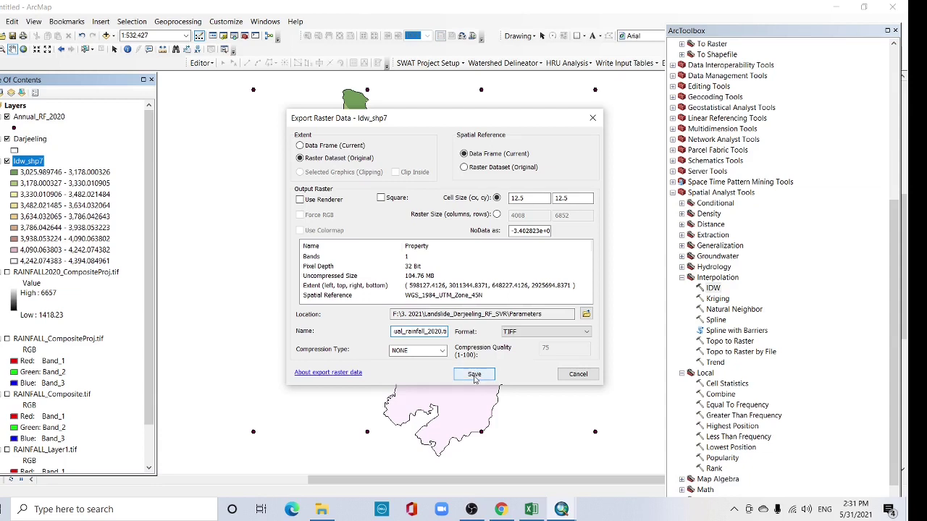
pyautogui.click(474, 377)
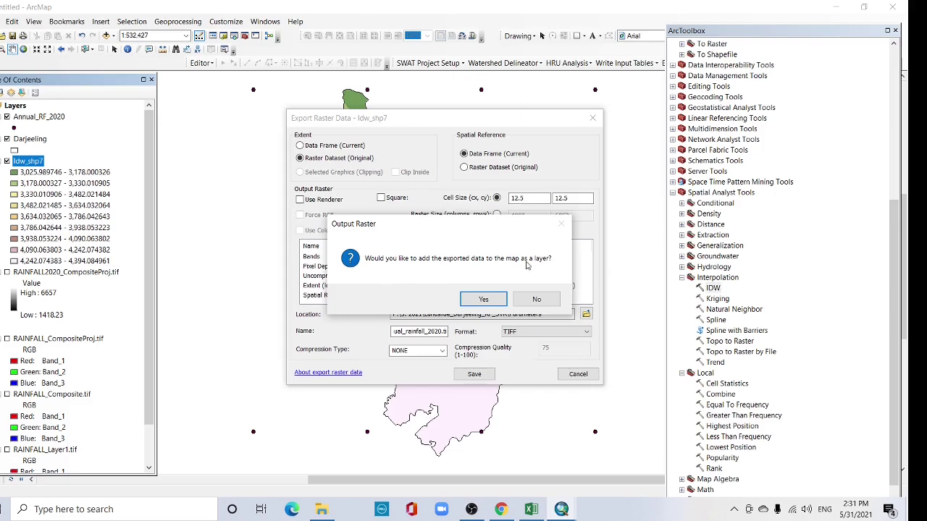
pyautogui.click(487, 299)
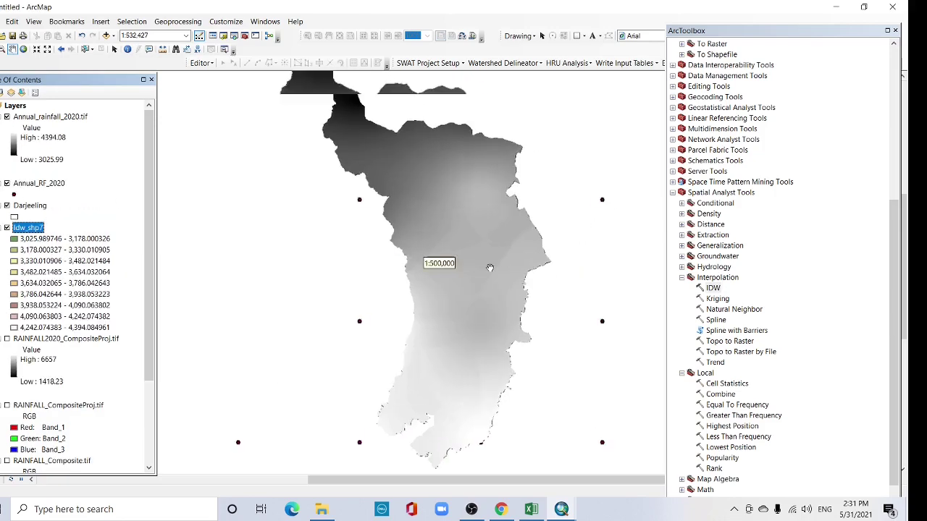
# Symbolize Annual_rainfall_2020.tif as Classified values with the green-to-blue colour ramp
pyautogui.rightClick(58, 119)
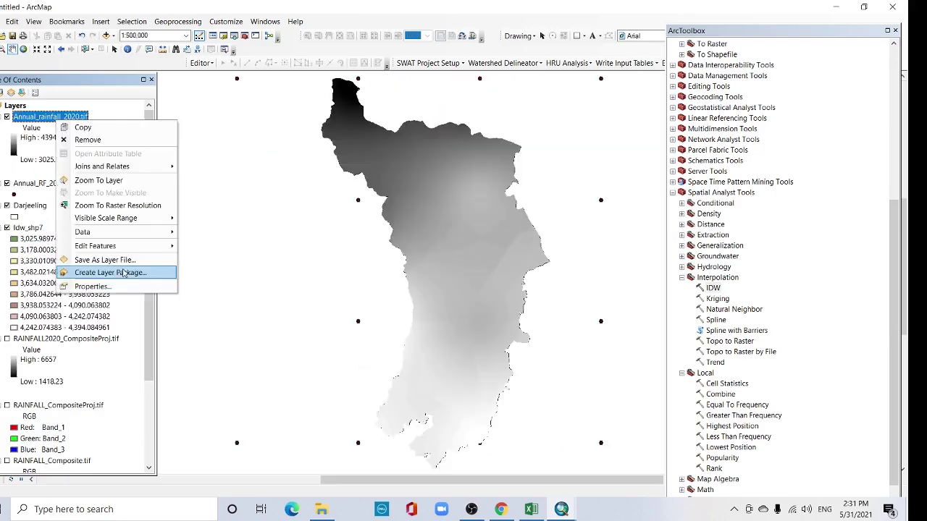
pyautogui.click(120, 289)
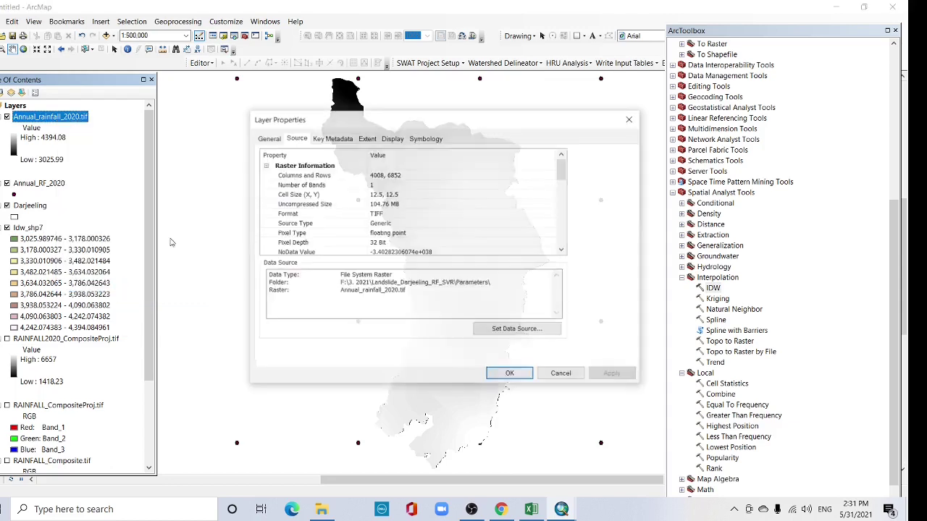
pyautogui.click(429, 138)
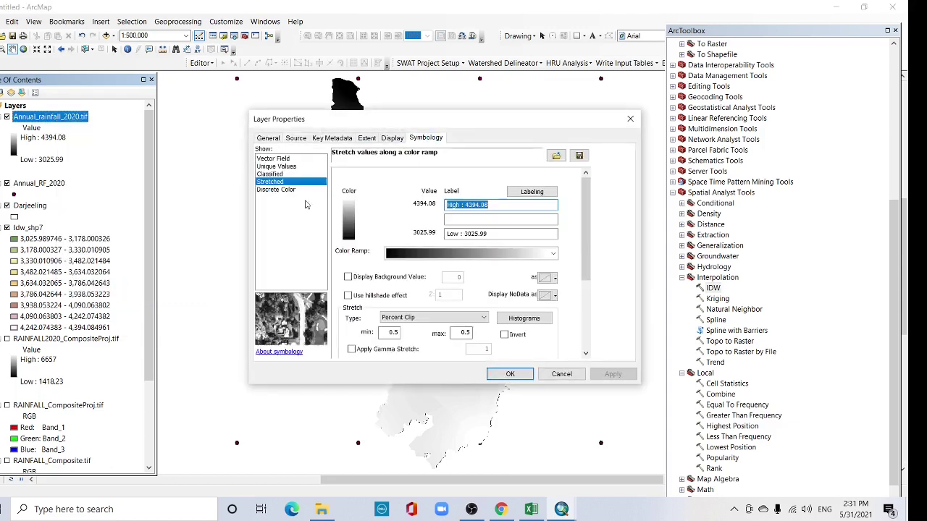
pyautogui.click(270, 174)
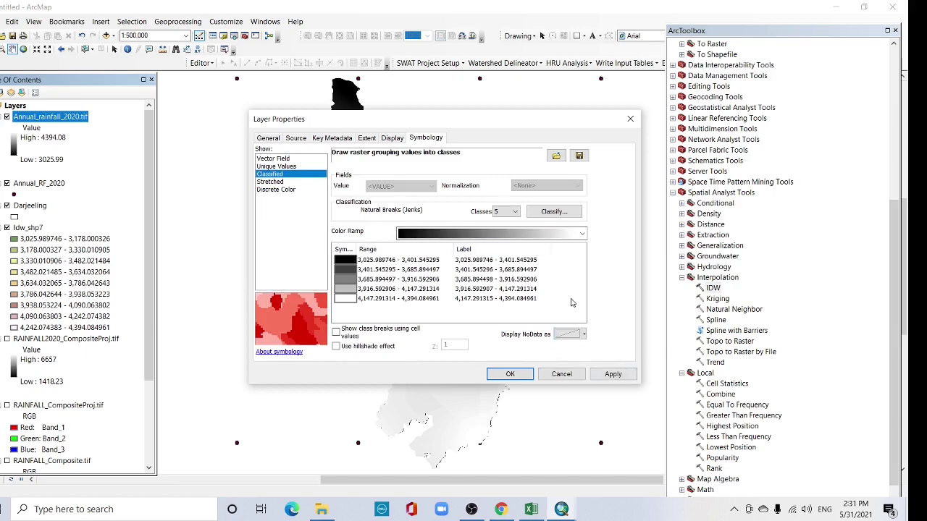
pyautogui.click(581, 234)
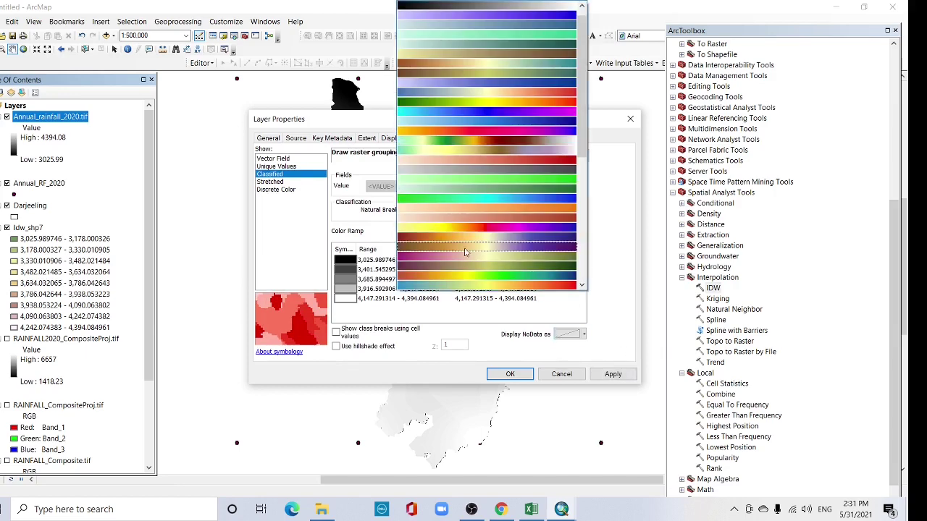
pyautogui.click(530, 199)
pyautogui.click(613, 374)
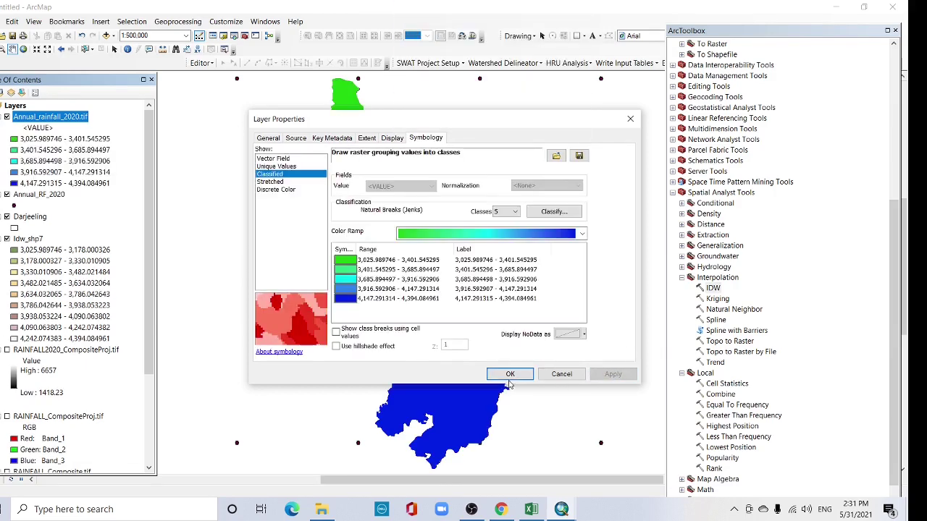
pyautogui.click(510, 375)
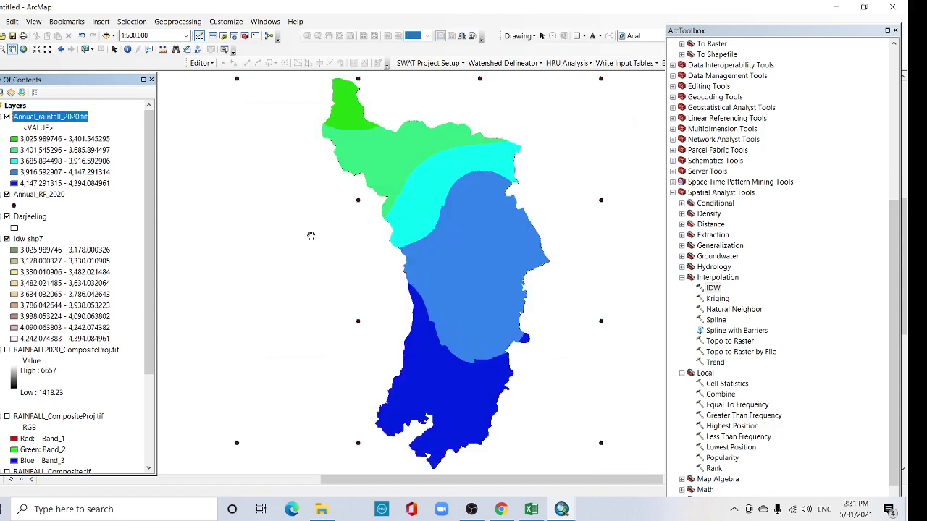